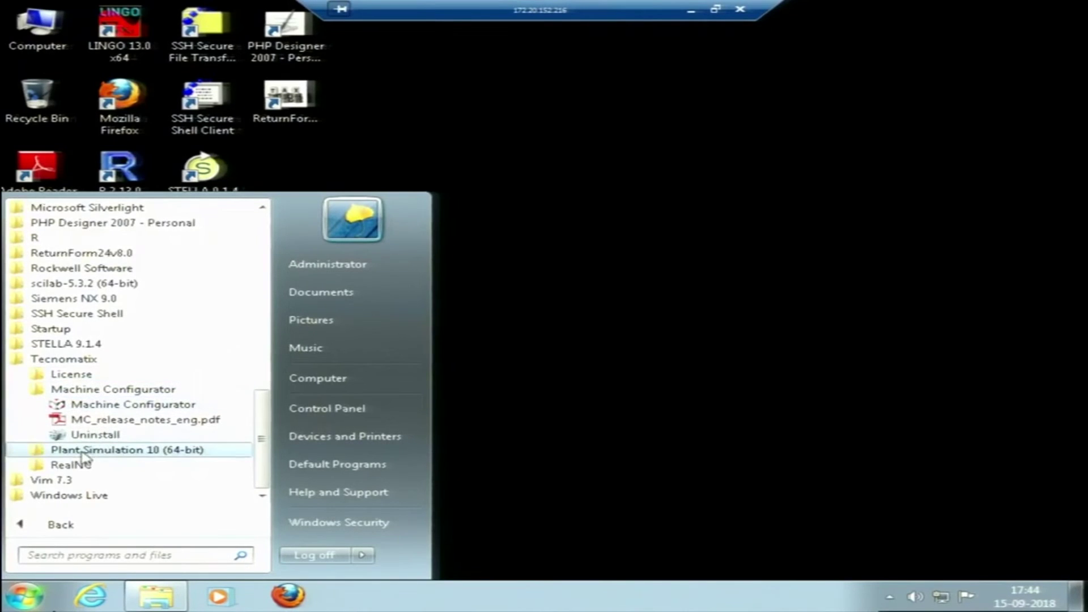
Launch Tecnomatix Plant Simulation 10, maximize its window and shrink the Start Page window inside it
click(90, 481)
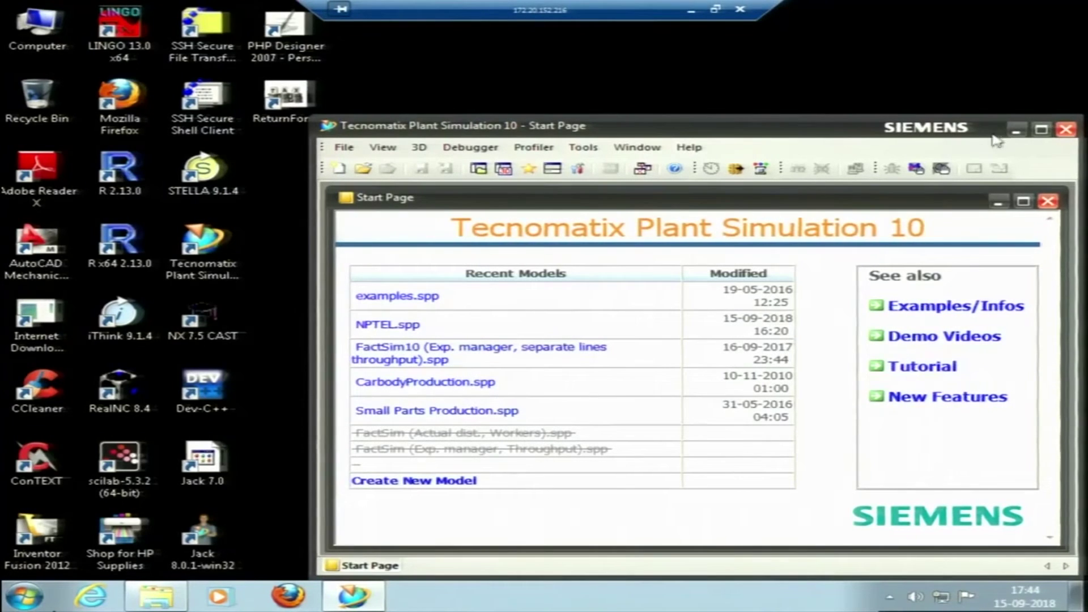
click(1042, 129)
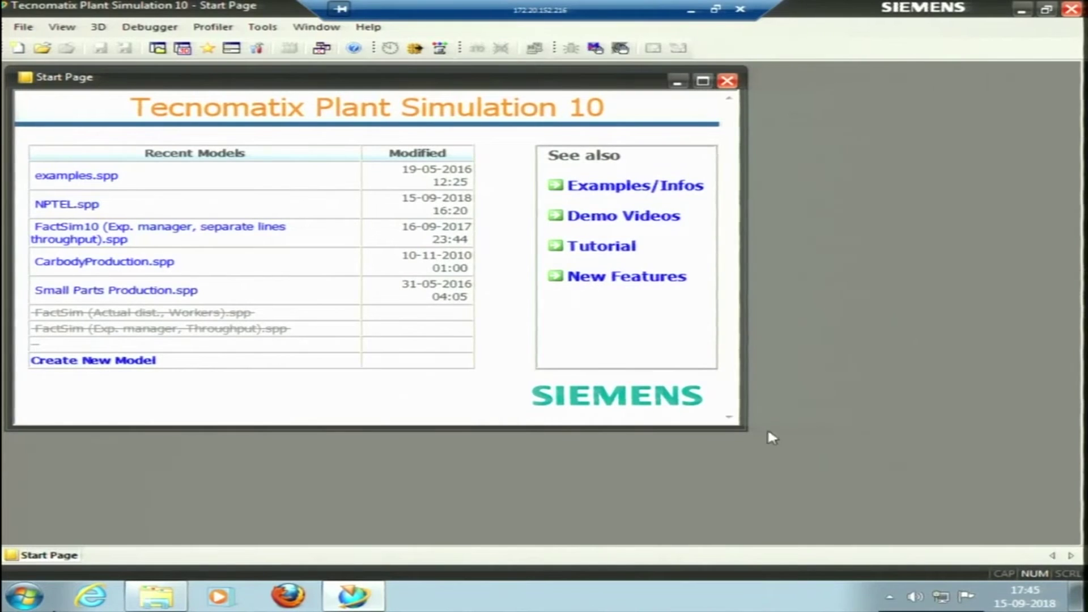
drag(675, 393, 516, 352)
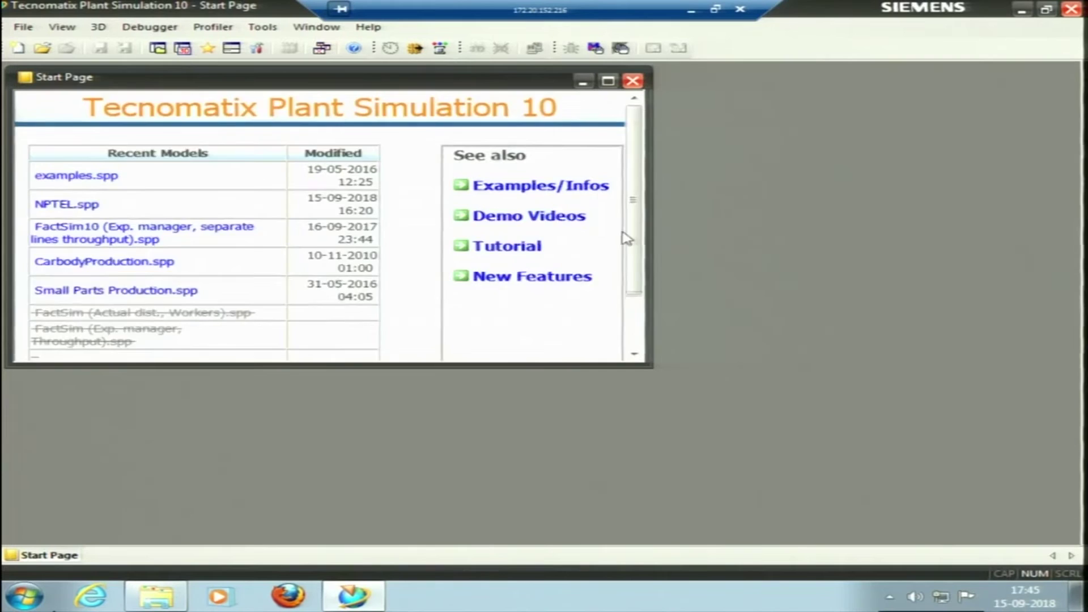
scroll(627, 236, down, 3)
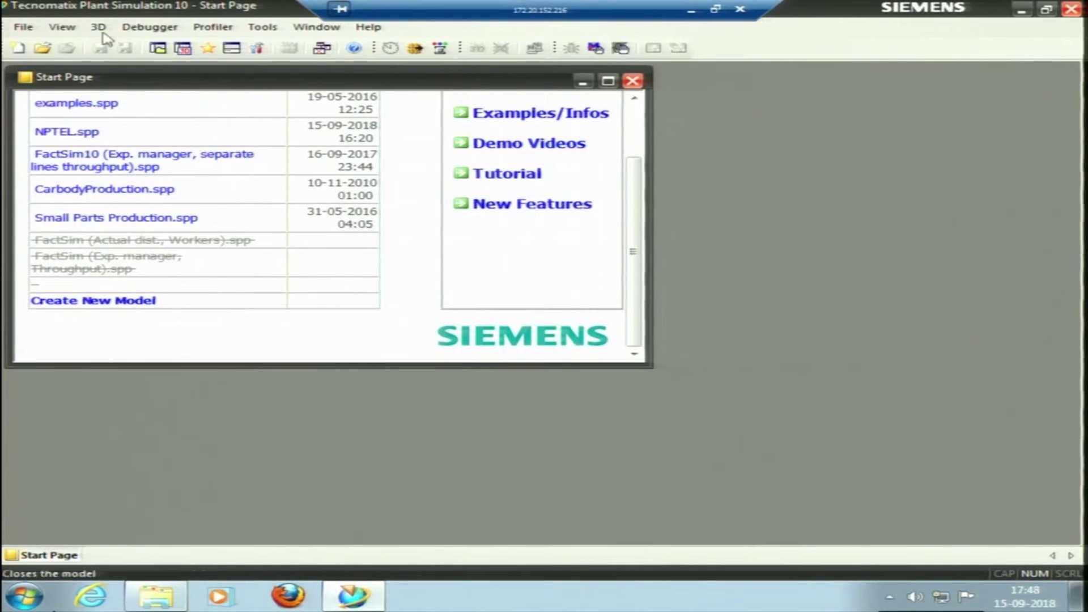
click(25, 35)
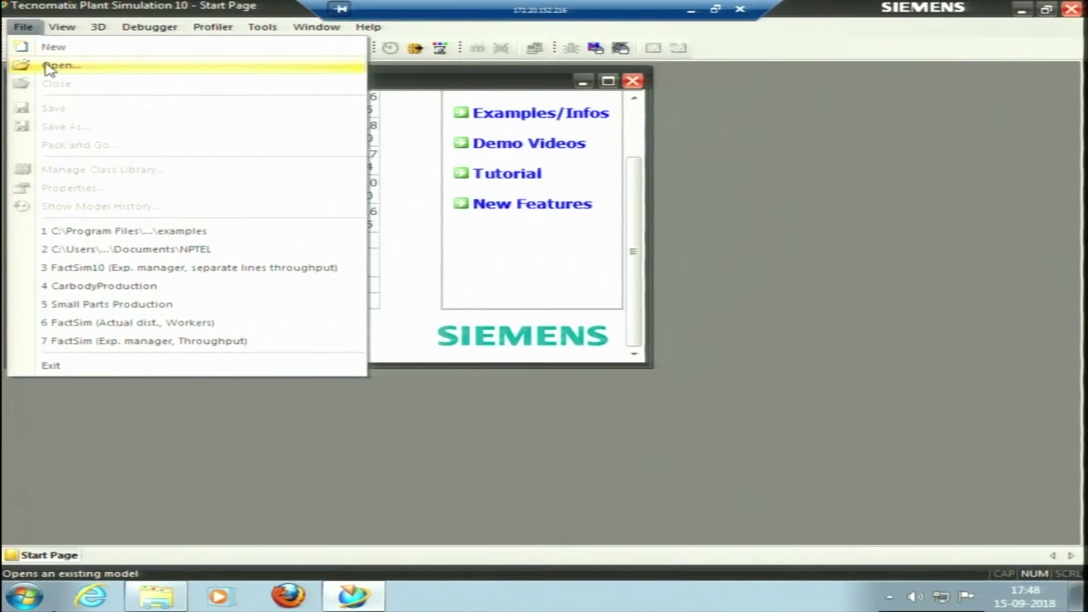
mouse_move(316, 26)
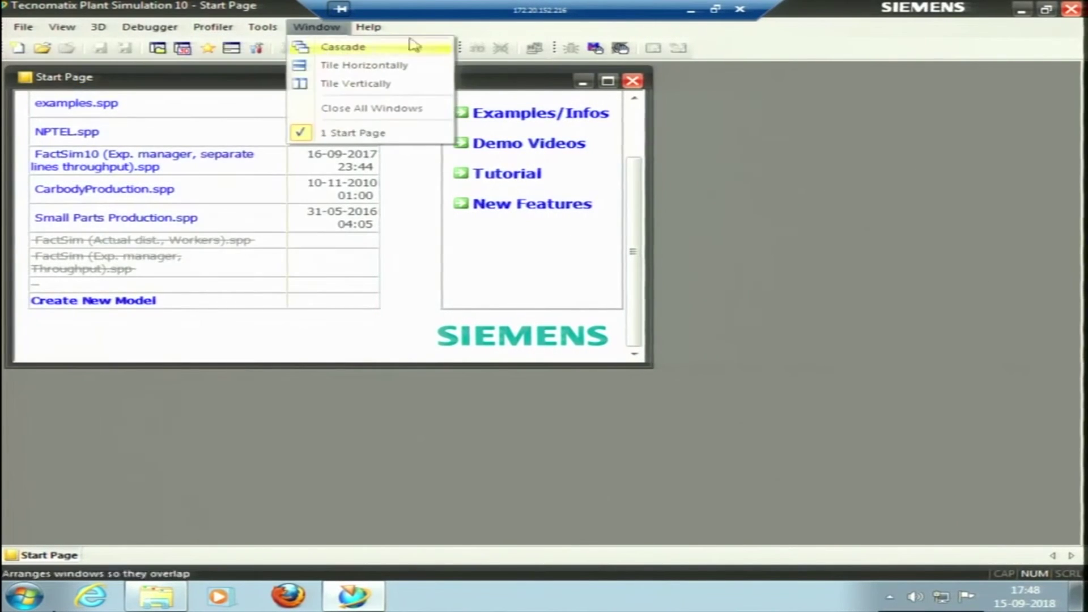
click(744, 52)
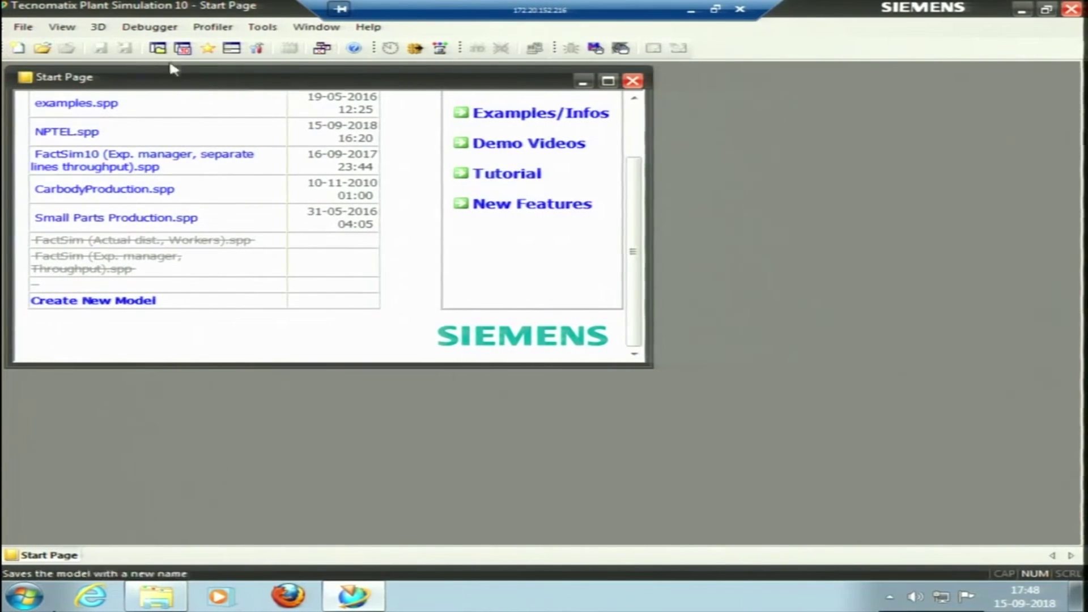
Create a new model, review the basic objects and libraries offered for its class library, and apply the existing selection
click(118, 302)
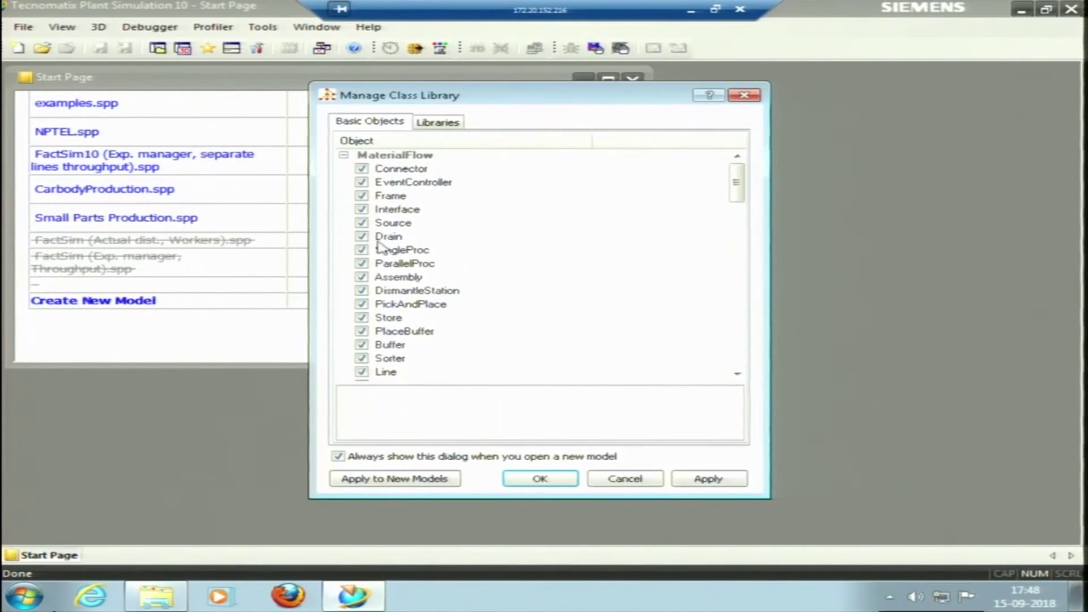
drag(736, 182, 714, 352)
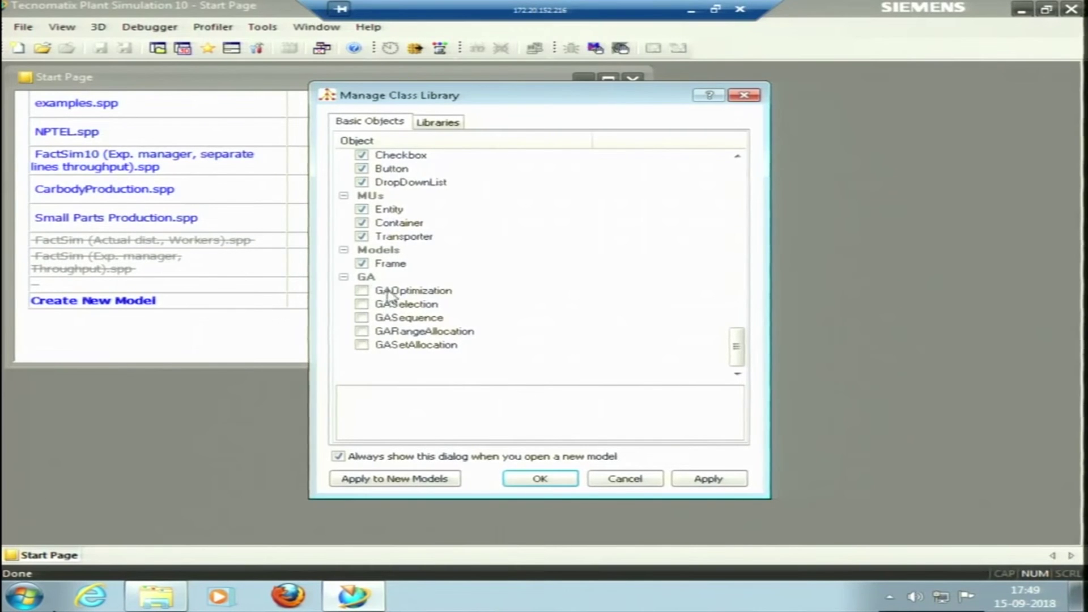
drag(740, 347, 545, 161)
click(457, 131)
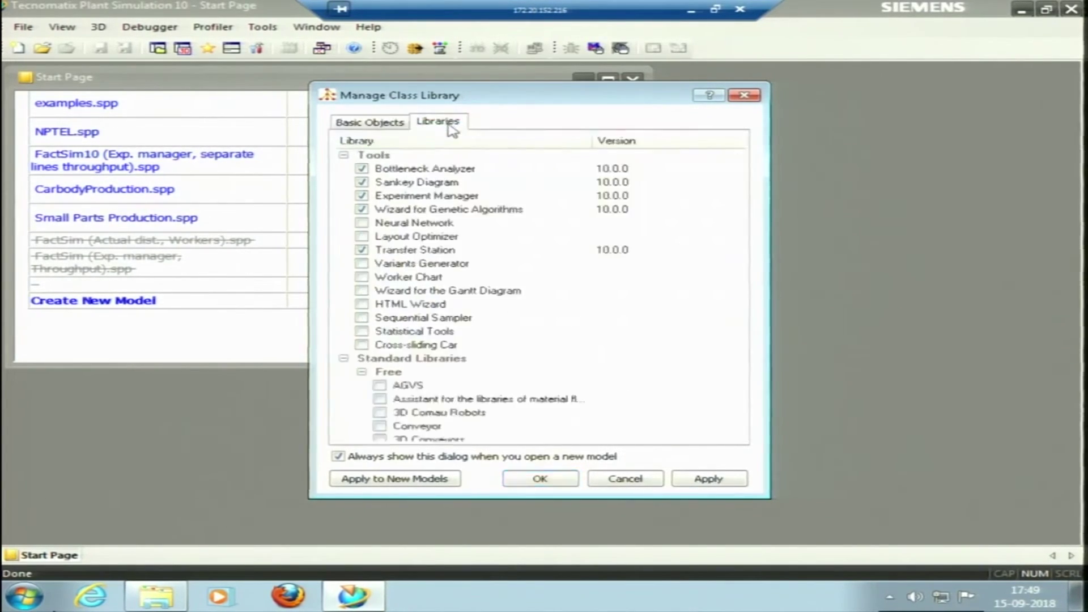
scroll(444, 239, down, 3)
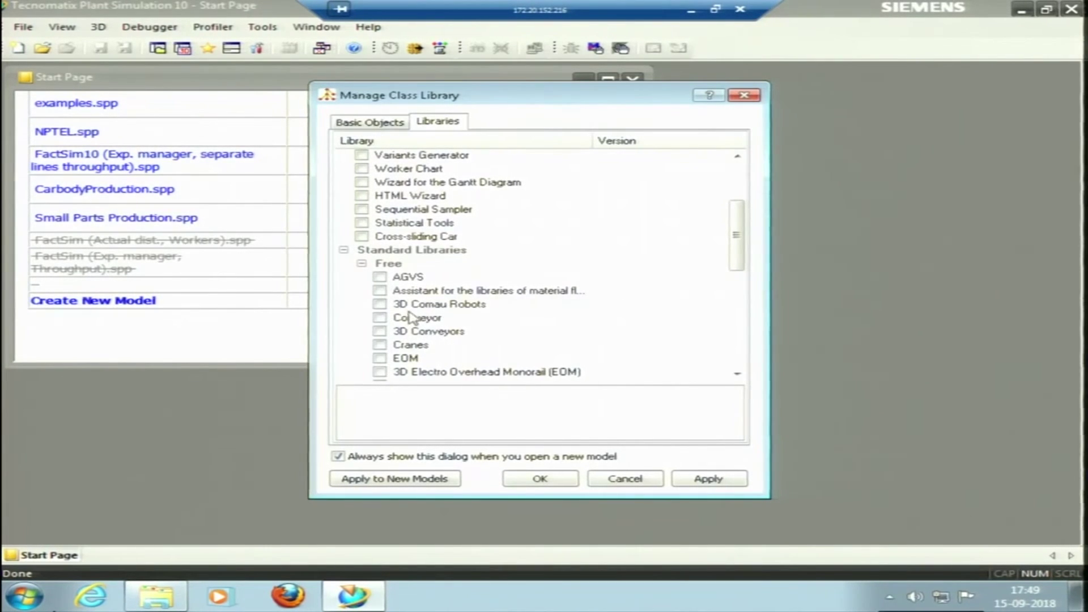
scroll(424, 340, down, 3)
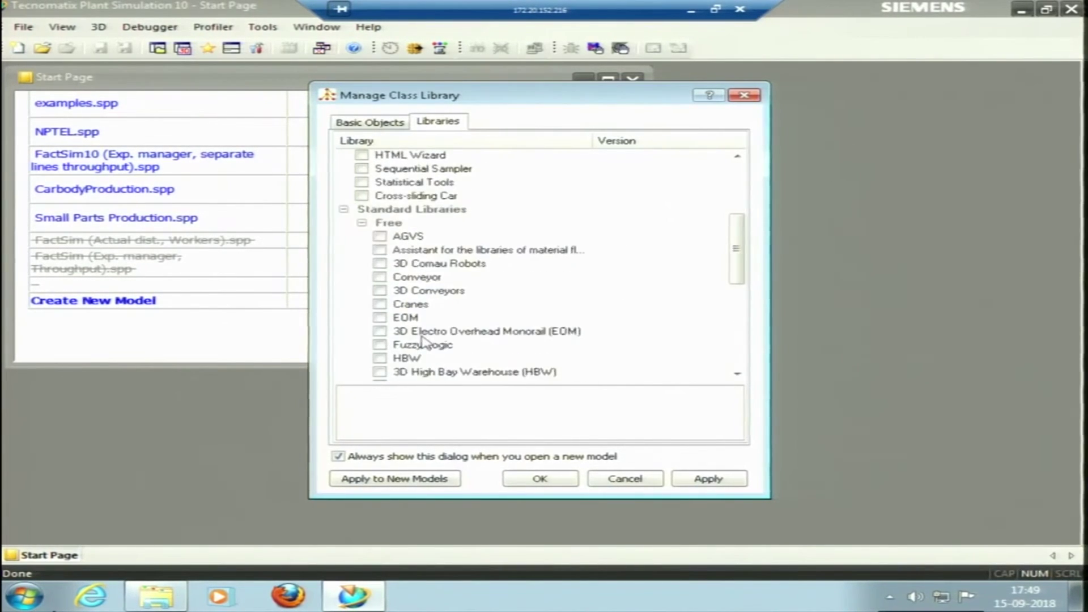
scroll(365, 170, up, 4)
click(369, 122)
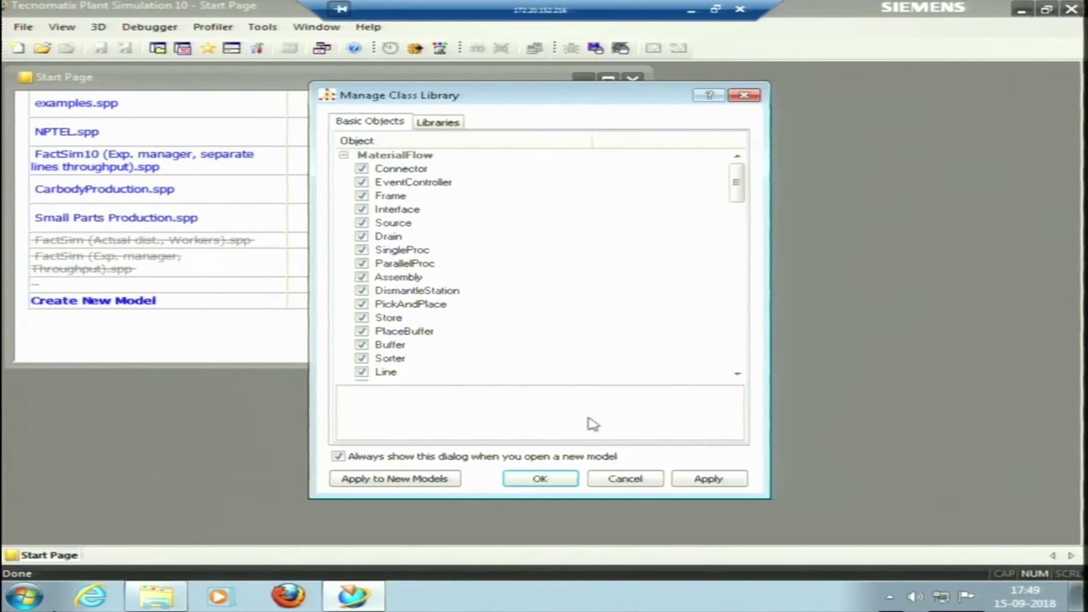
click(710, 480)
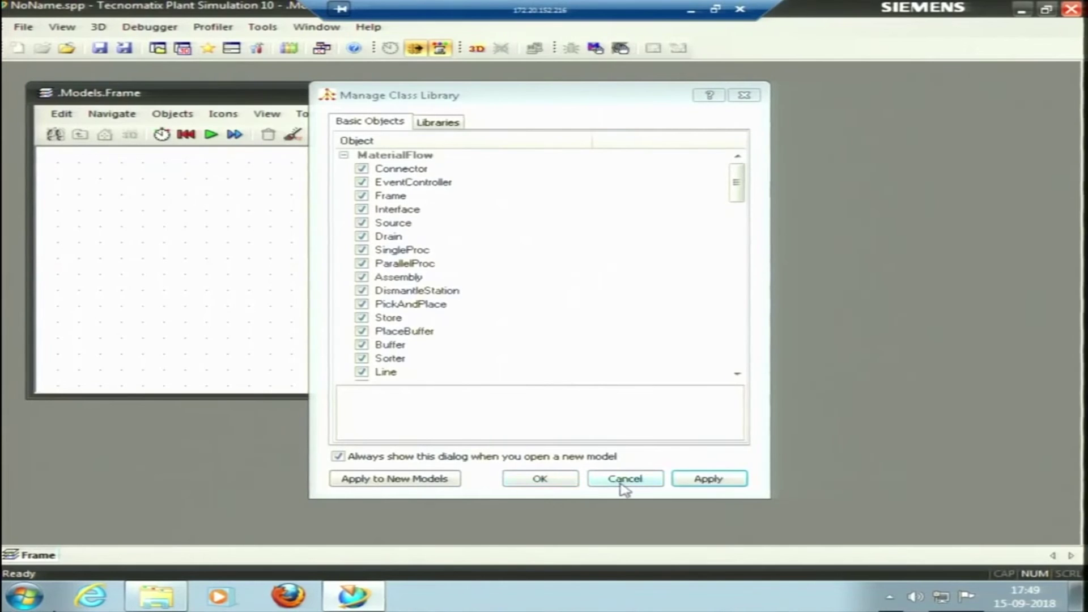
click(566, 482)
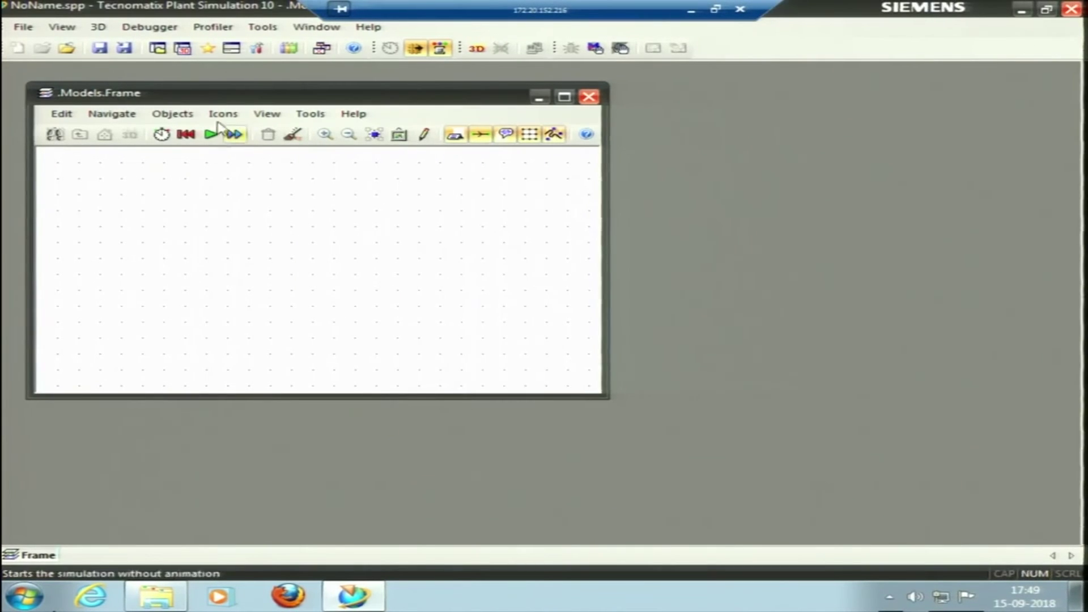
Show the Class Library docked beside the relocated model frame and look through its MaterialFlow objects
drag(168, 93, 298, 102)
drag(420, 92, 568, 97)
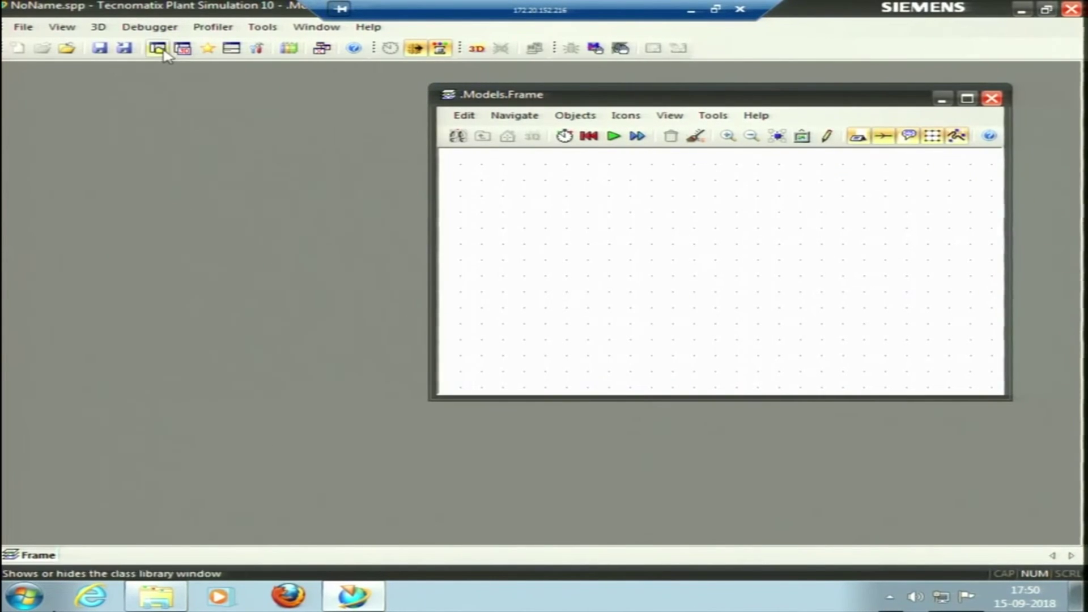
click(159, 48)
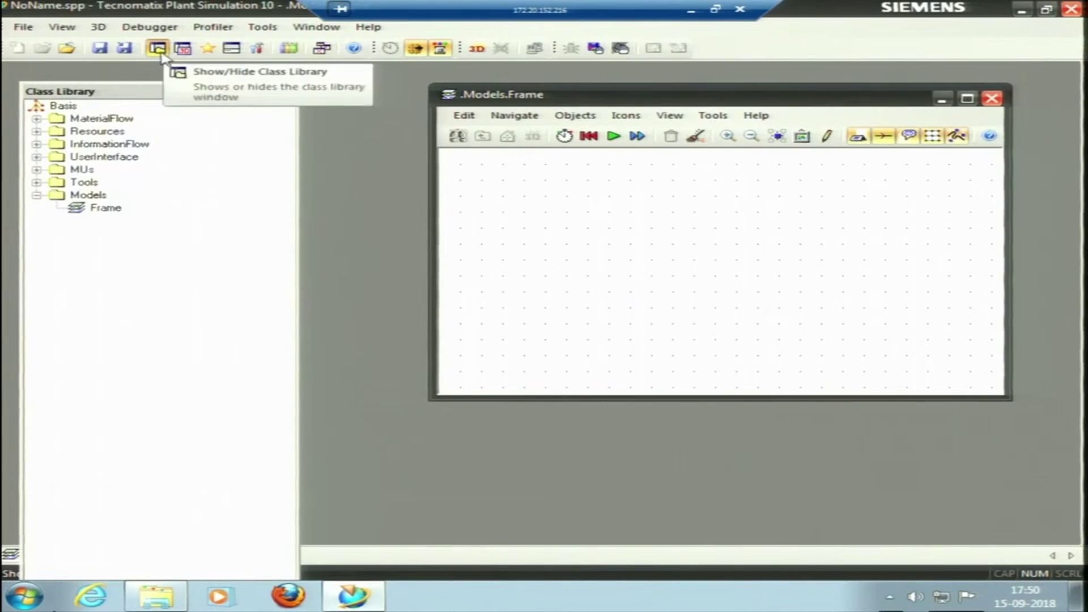
drag(141, 94, 122, 73)
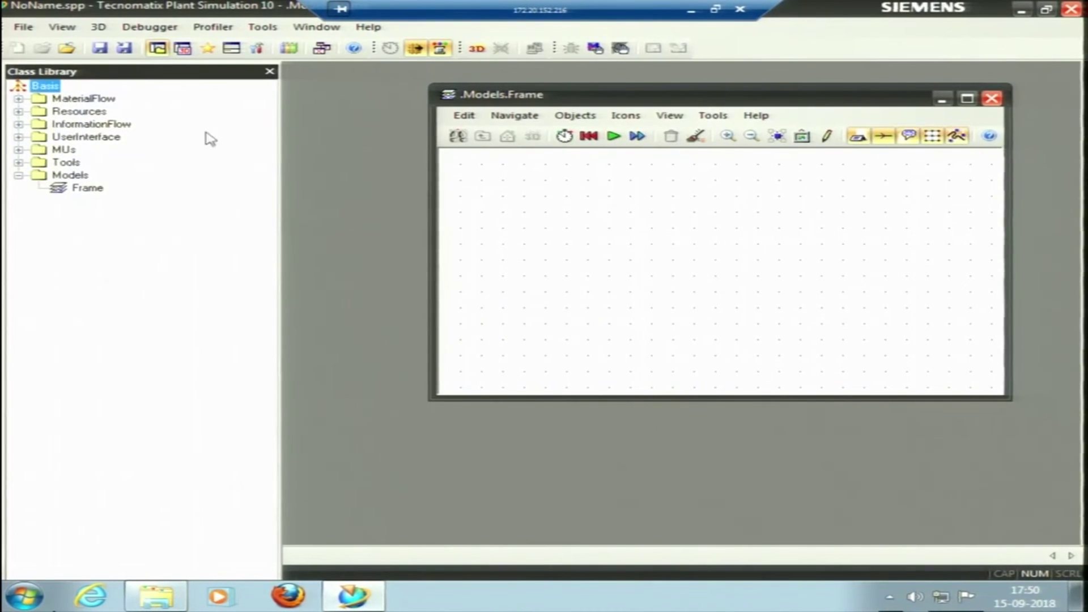
click(19, 99)
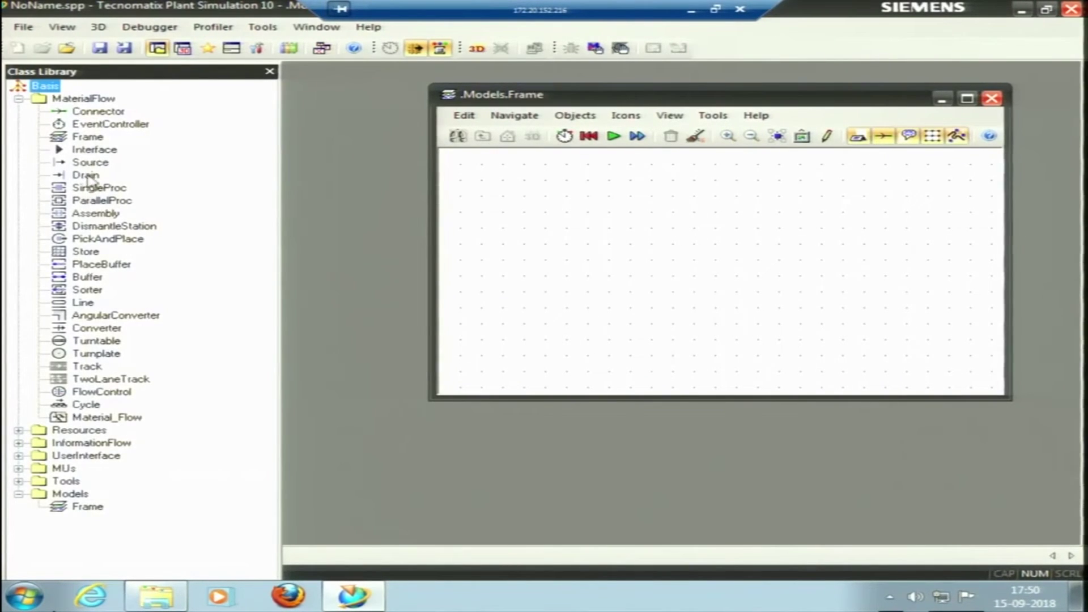
click(18, 99)
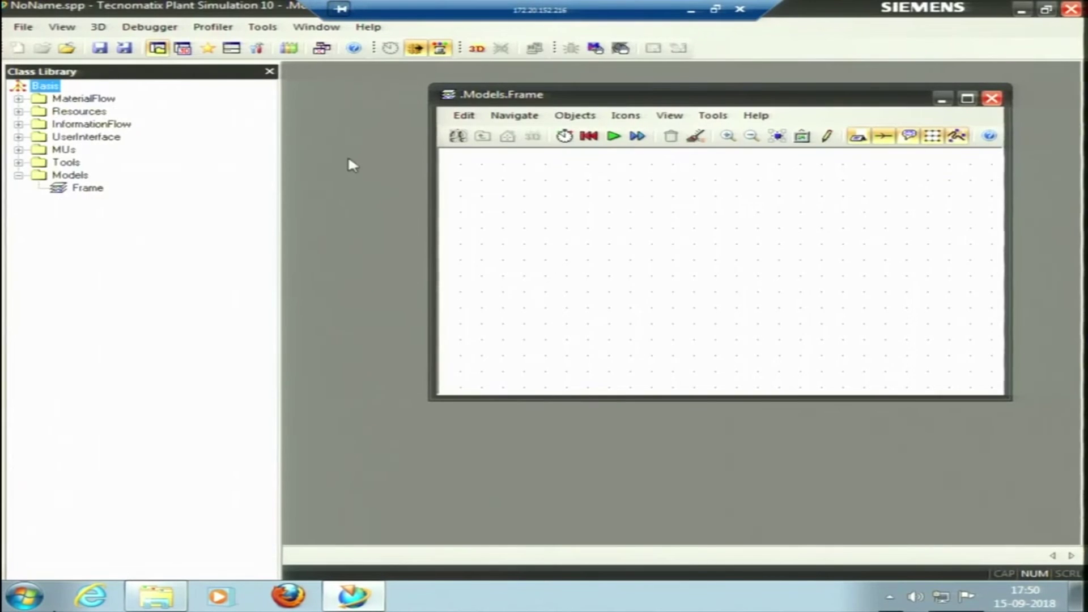
Open the recent model CarbodyProduction.spp from the Start Page without saving the current model
click(62, 27)
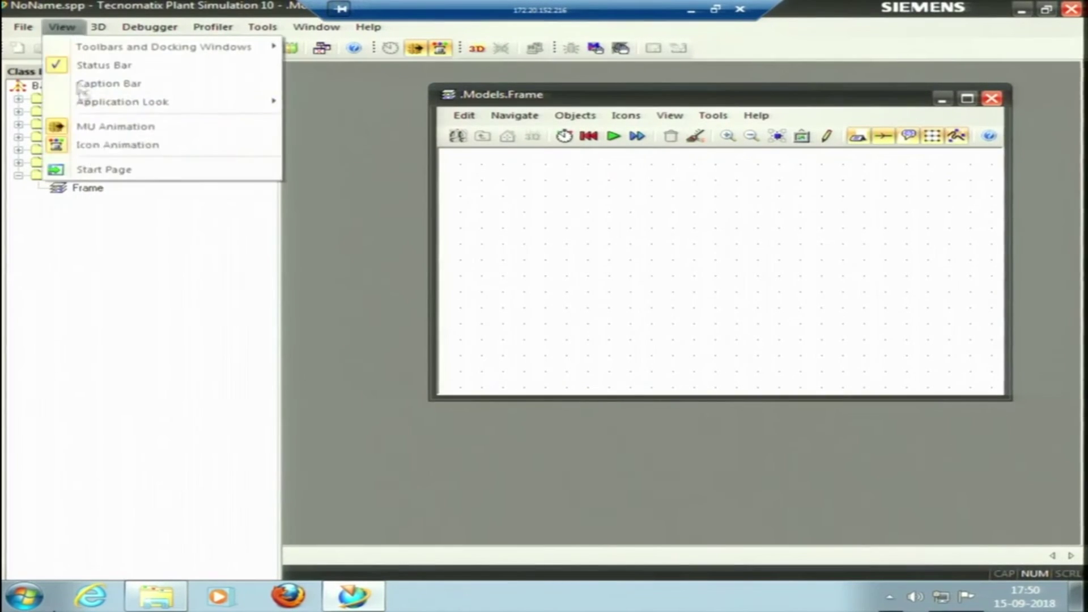
click(107, 170)
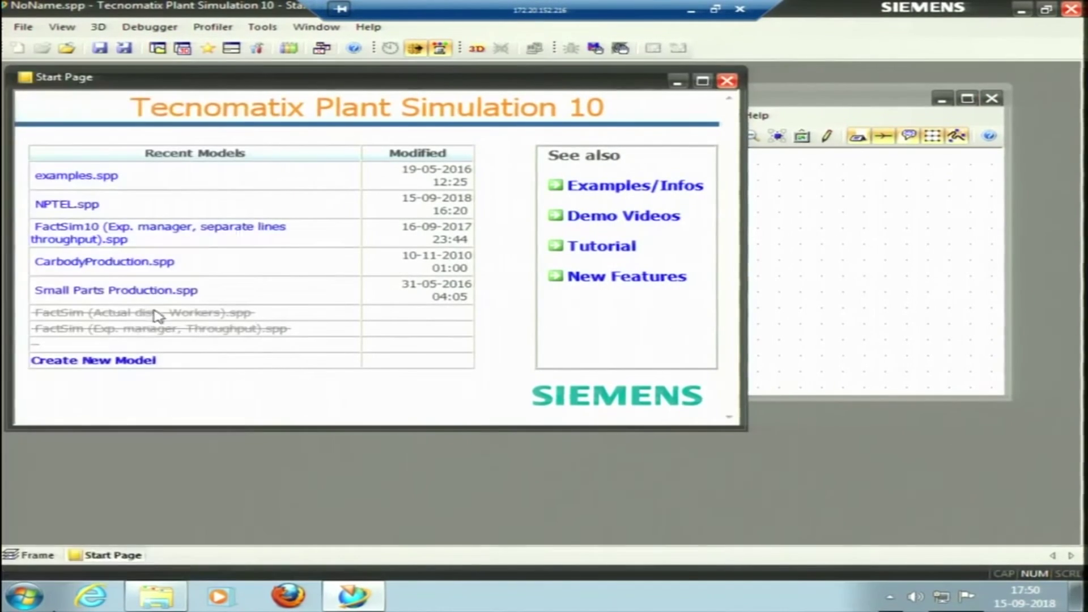
click(114, 262)
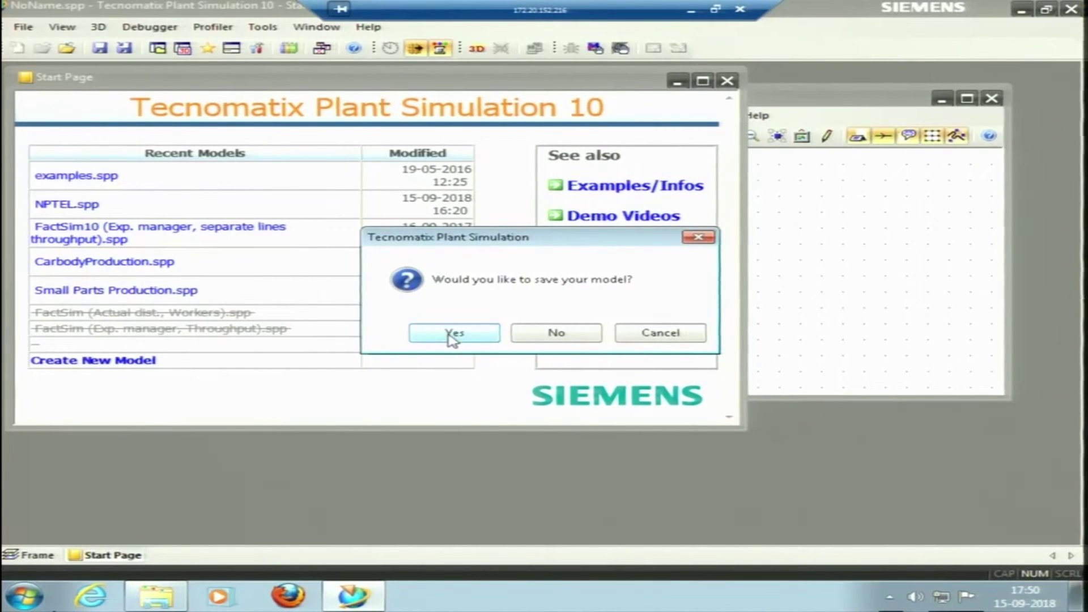
click(554, 335)
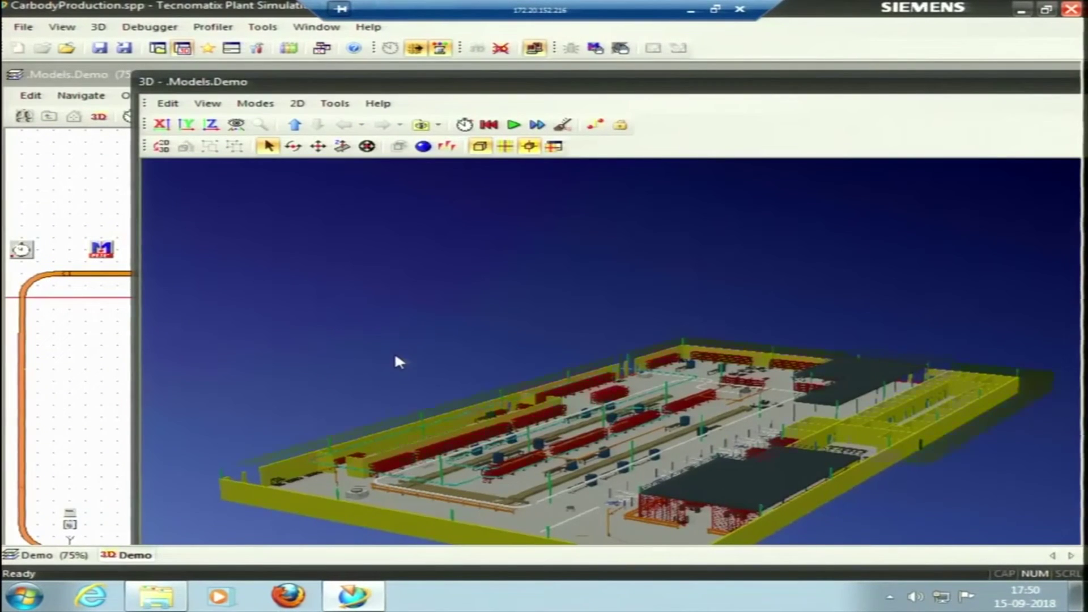
Move the Demo model's 3D window so more of it is visible and examine the plant layout
scroll(396, 350, up, 1)
drag(828, 88, 707, 88)
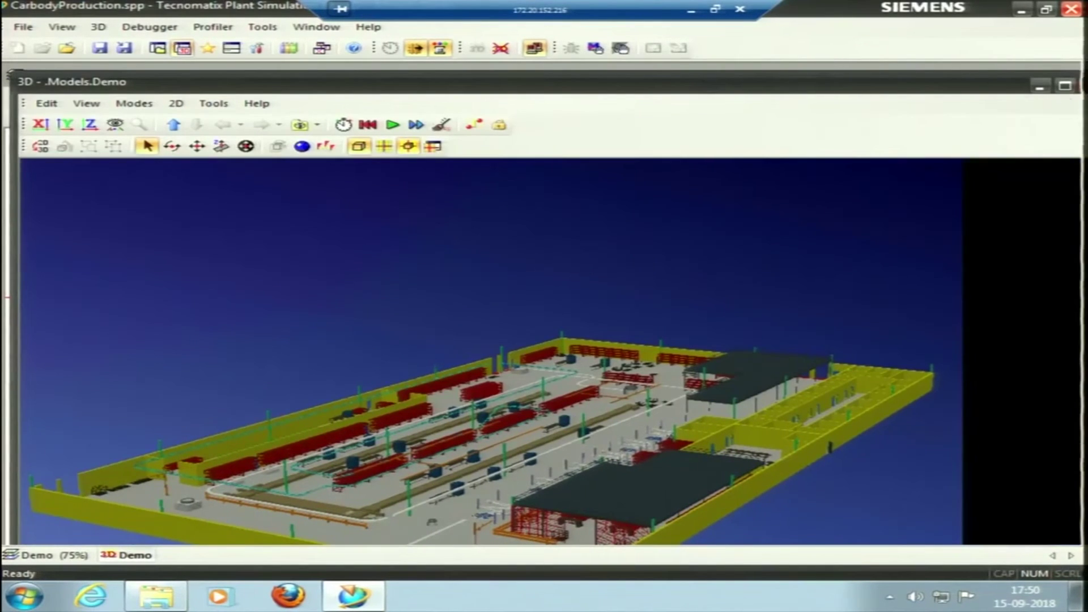
scroll(902, 198, up, 1)
scroll(822, 224, up, 1)
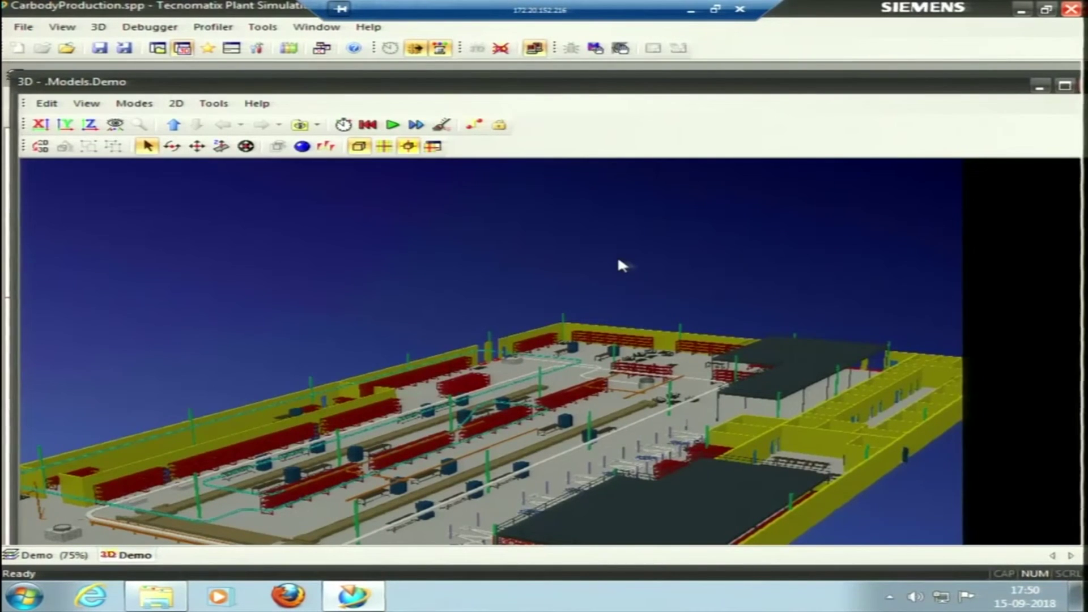
scroll(618, 256, down, 1)
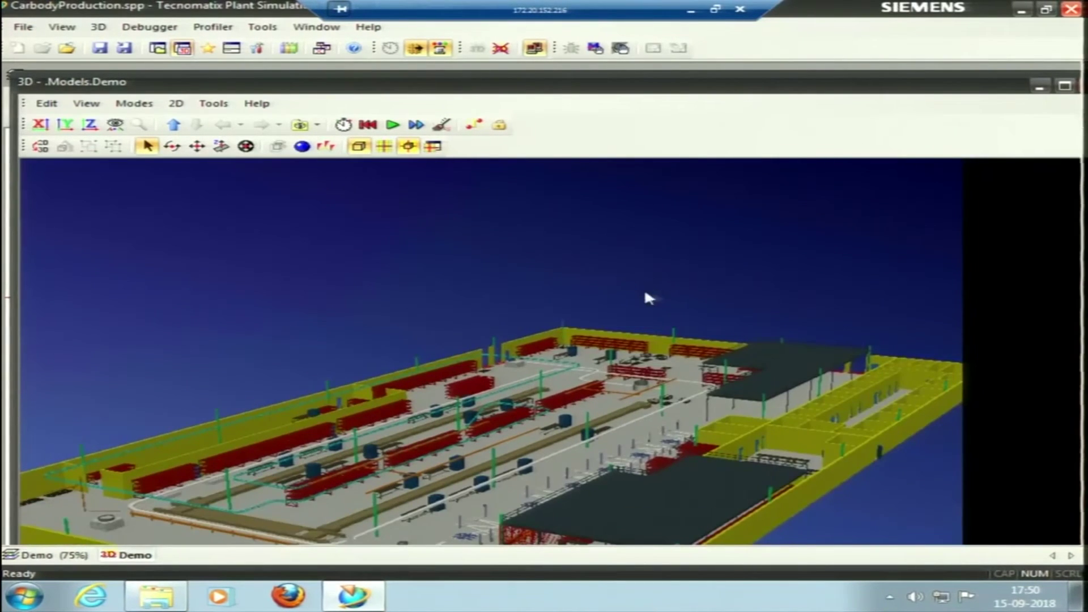
scroll(749, 285, down, 3)
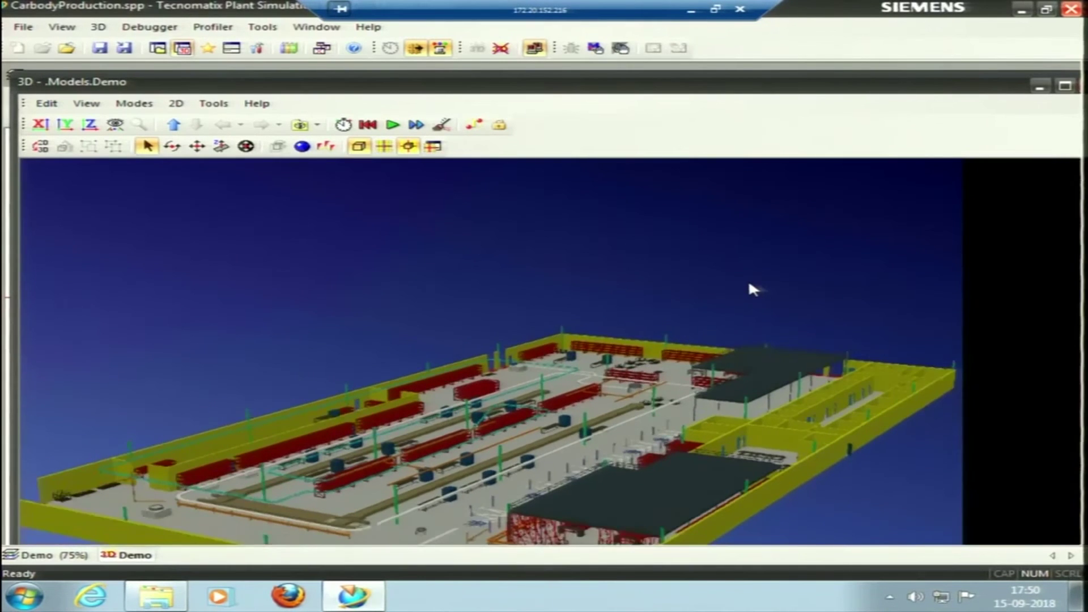
click(749, 285)
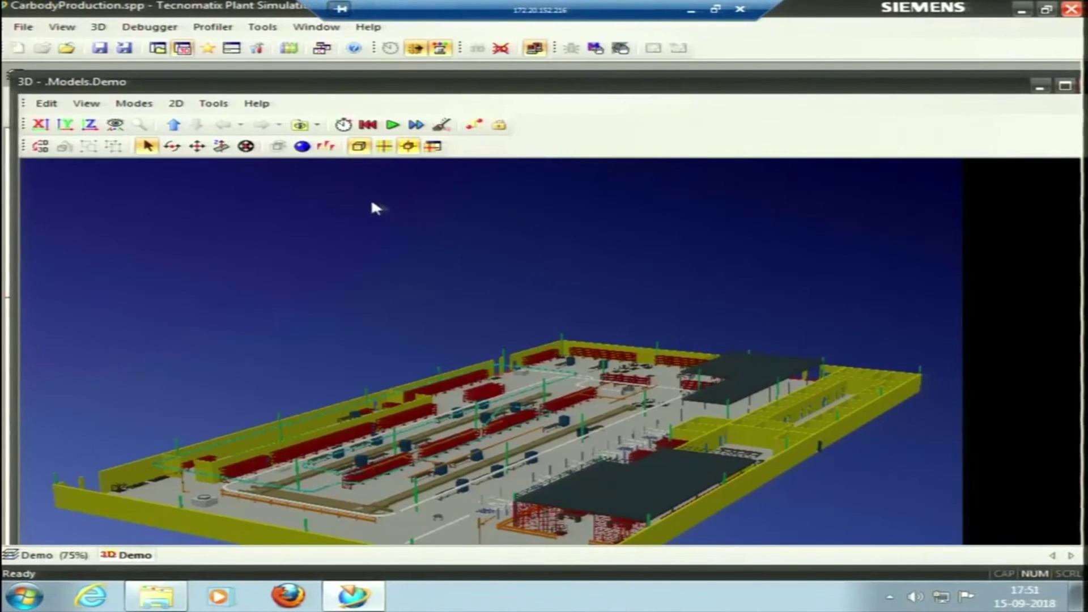
Start the Demo model's simulation from its EventController and close the controller dialog
click(344, 125)
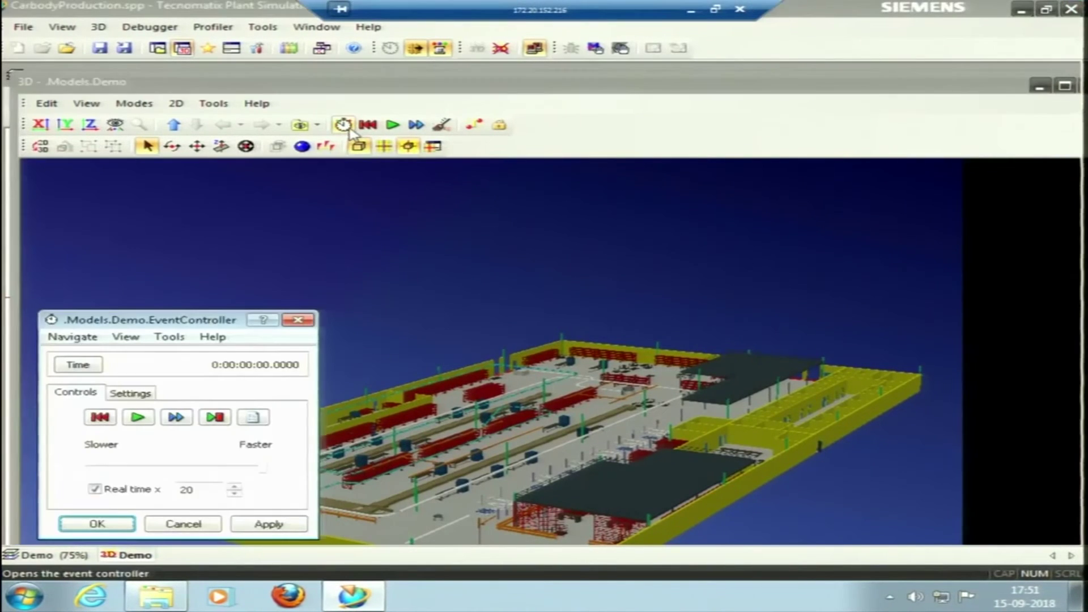
drag(186, 320, 177, 228)
click(130, 326)
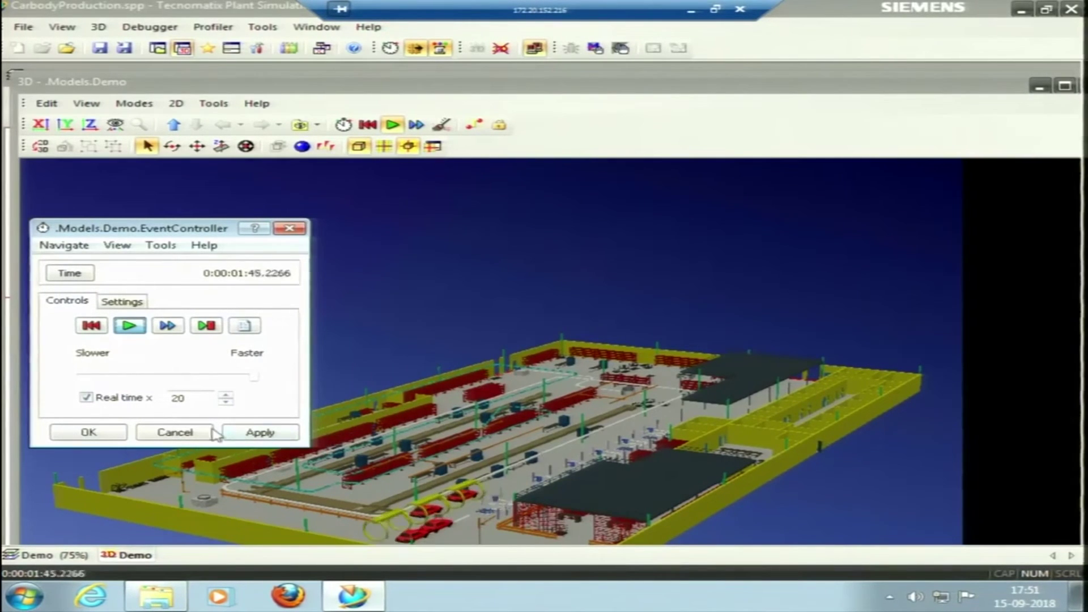
click(291, 229)
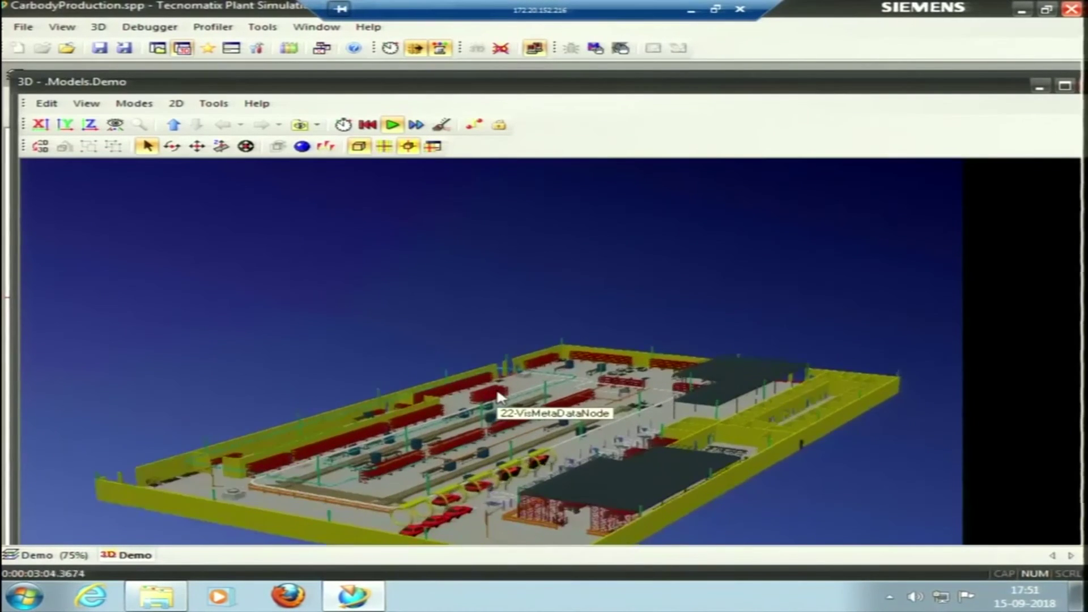
Examine the running car body production line in the 3D view from closer up and different positions
scroll(498, 399, up, 3)
click(496, 400)
click(400, 342)
drag(493, 365, 499, 322)
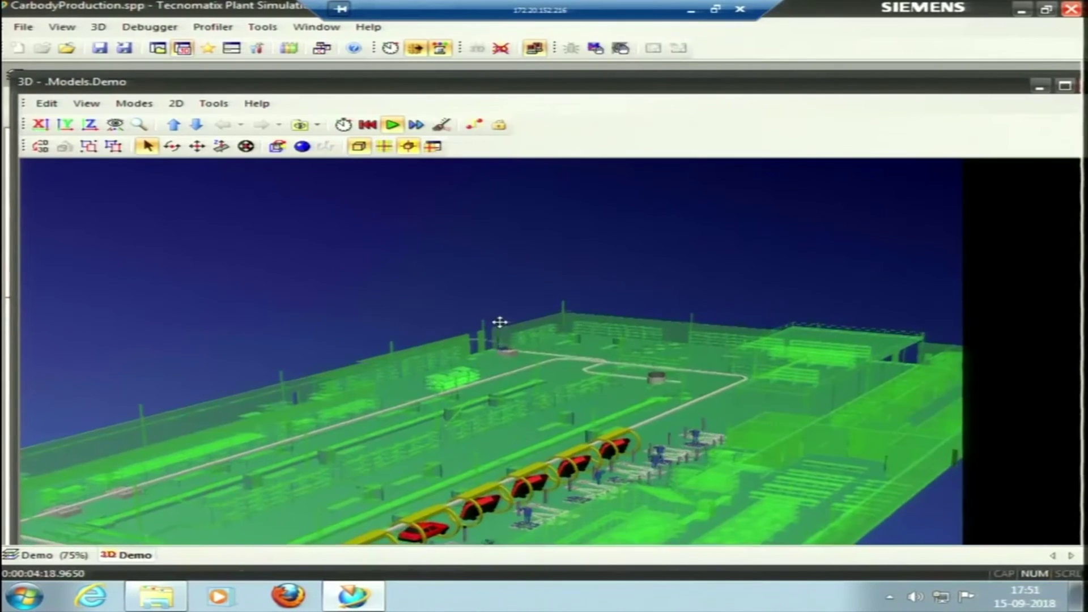
click(455, 296)
right_click(496, 336)
click(459, 319)
drag(492, 347, 476, 304)
click(476, 304)
drag(509, 349, 547, 228)
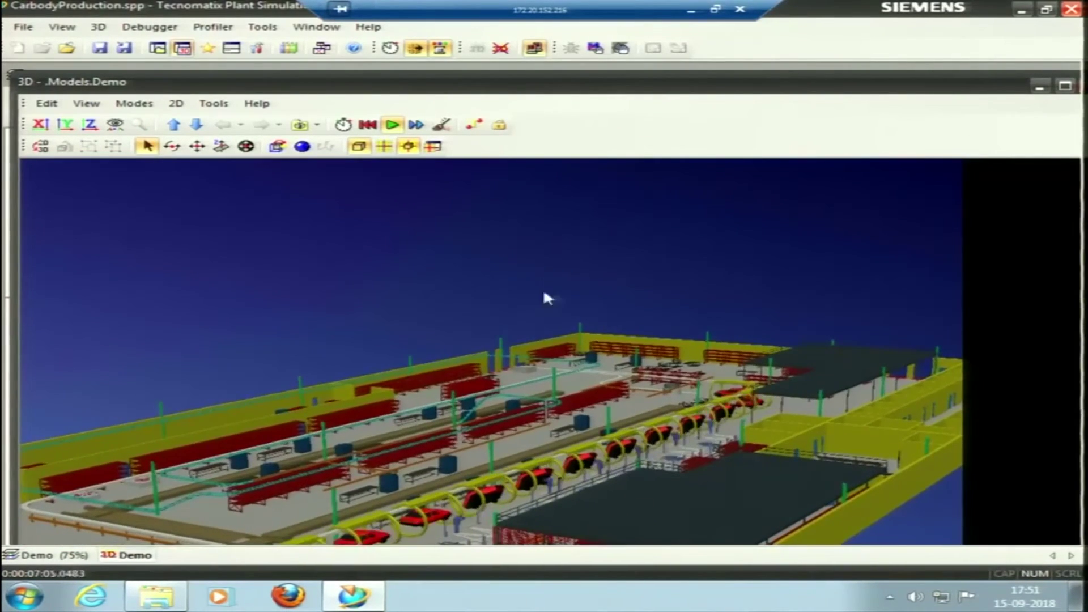
drag(528, 345, 505, 291)
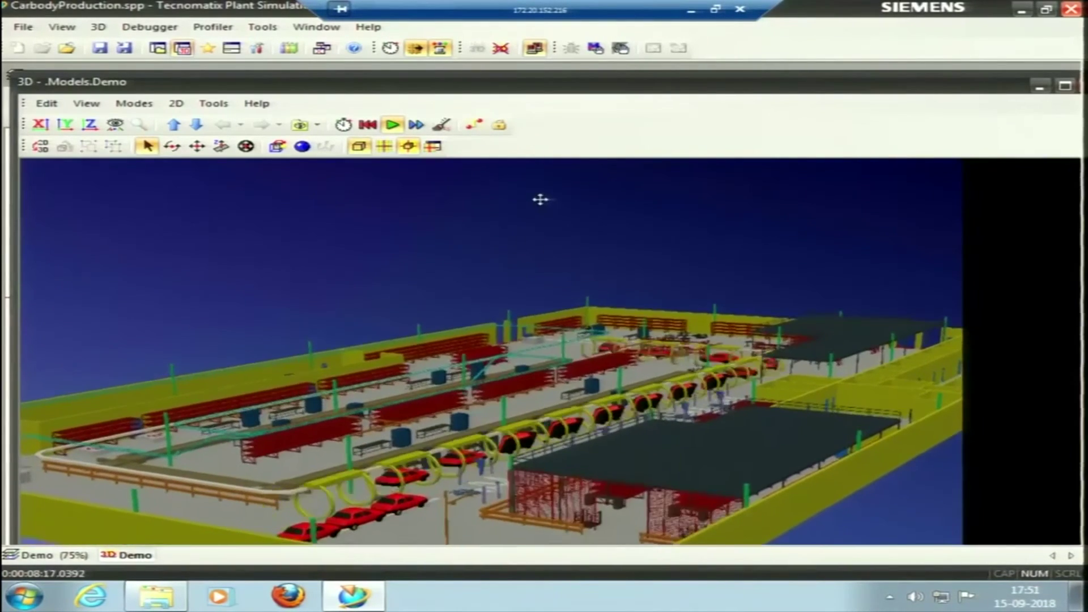
Reset the Demo simulation, set its real-time factor to 10 and start it again
drag(529, 329, 463, 278)
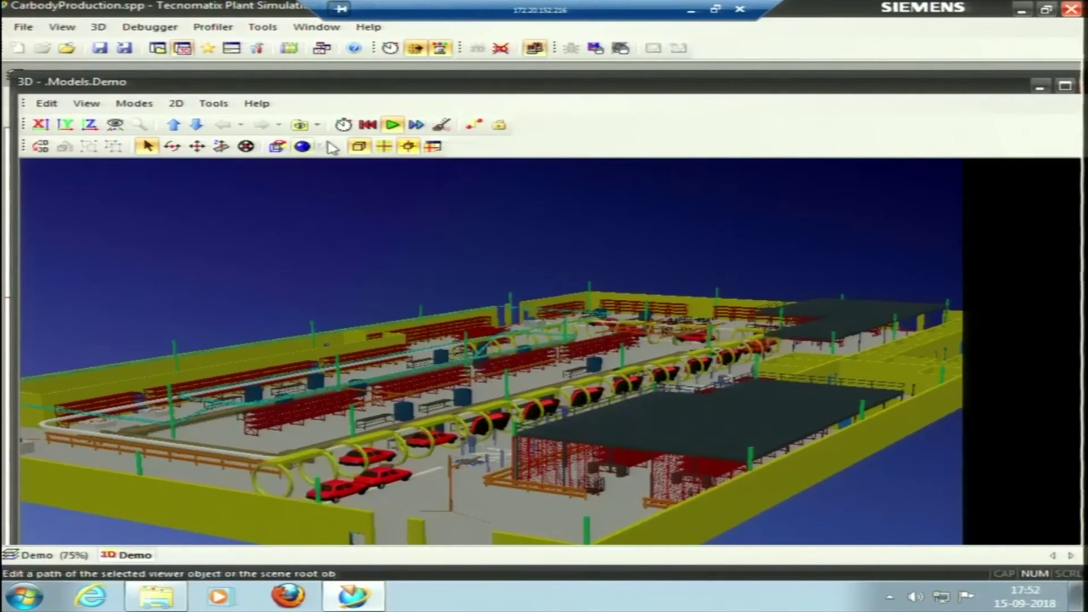
click(343, 125)
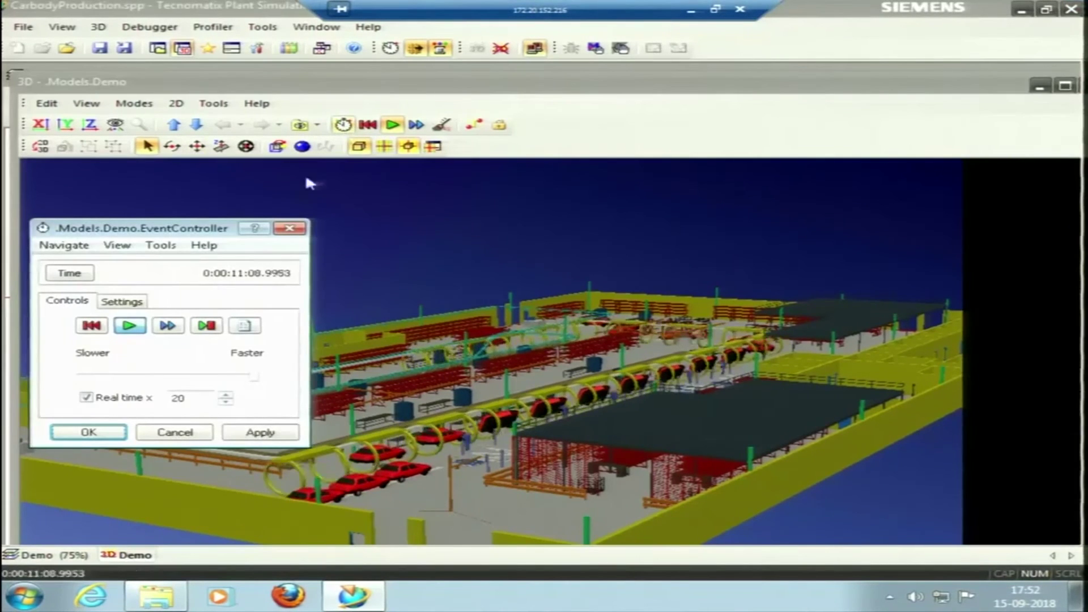
click(97, 327)
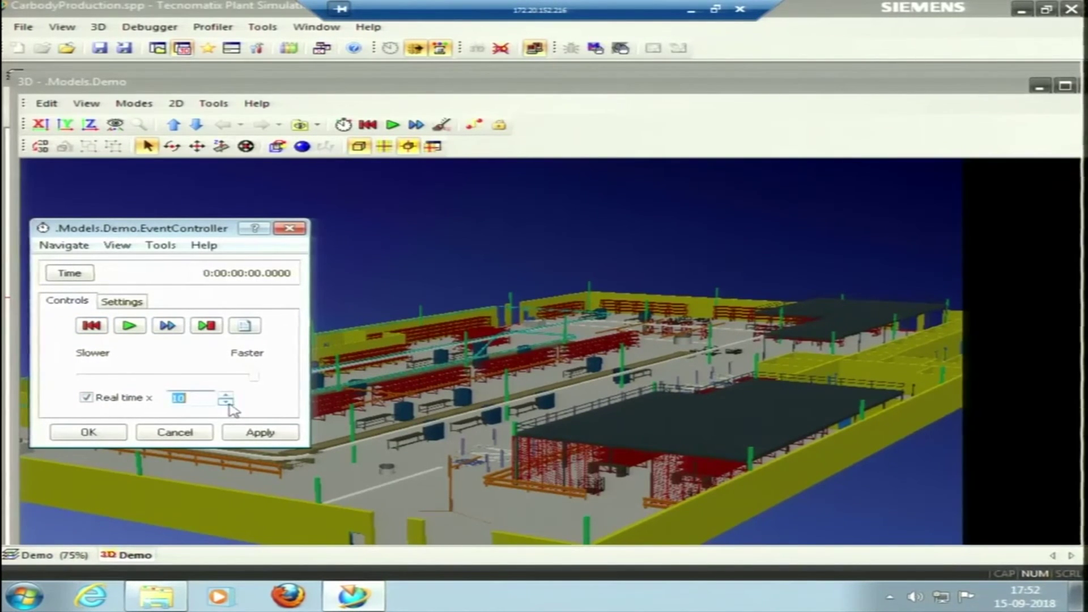
click(89, 434)
click(404, 126)
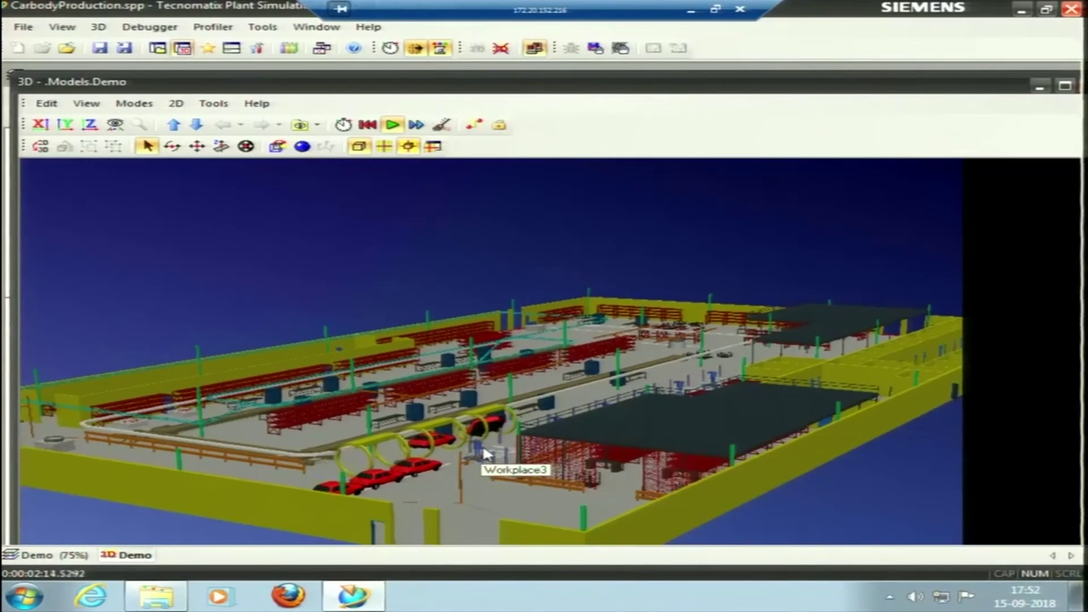
Examine the workers, workplaces and car bodies moving along the overhead conveyor in the running 3D plant, close up and as a whole
scroll(485, 454, up, 8)
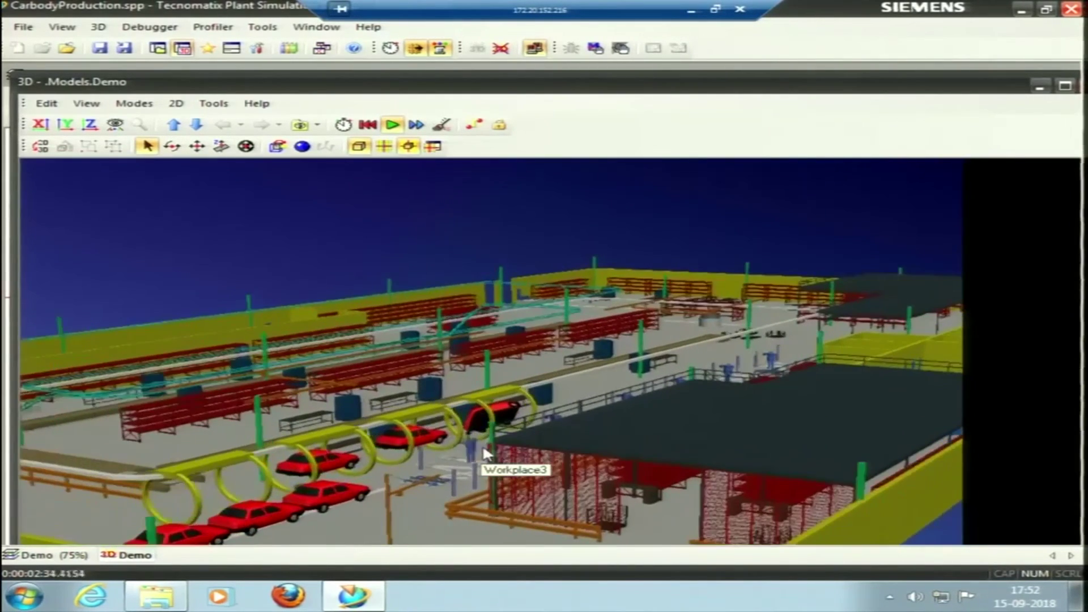
scroll(485, 454, up, 3)
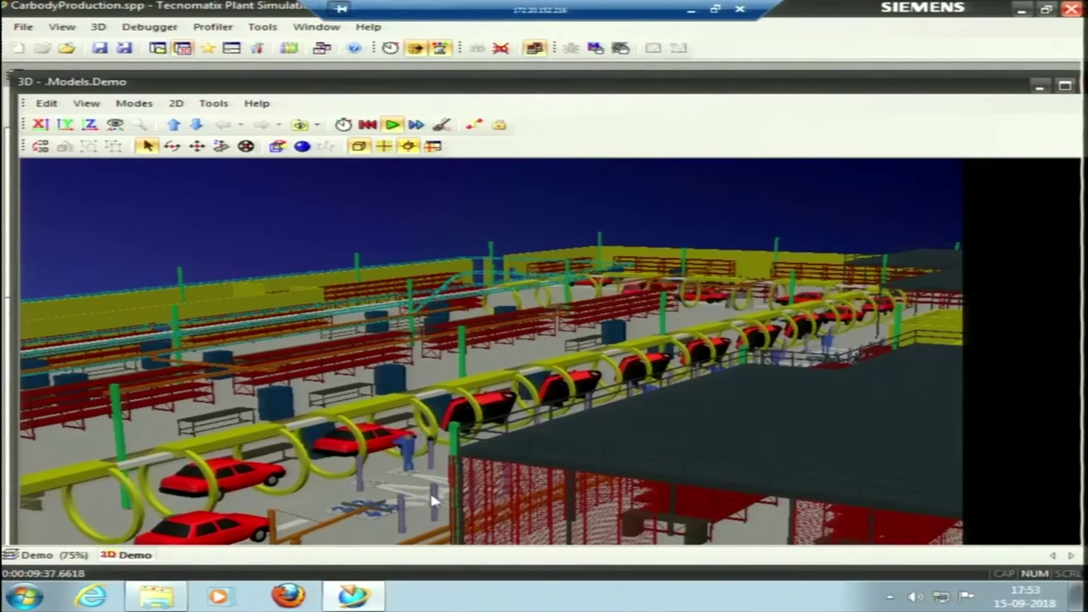
click(366, 476)
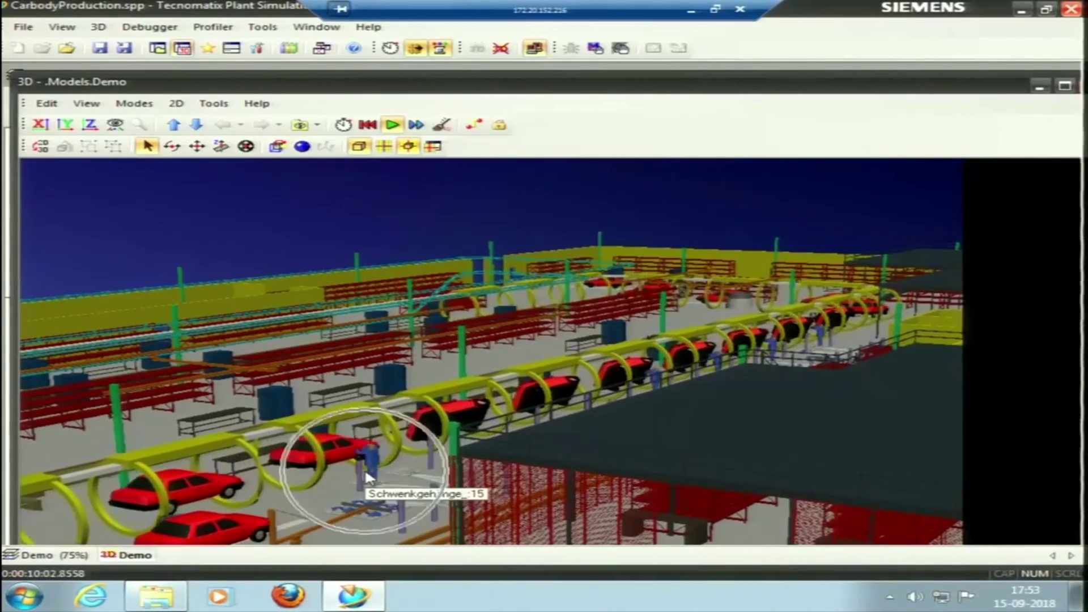
click(427, 456)
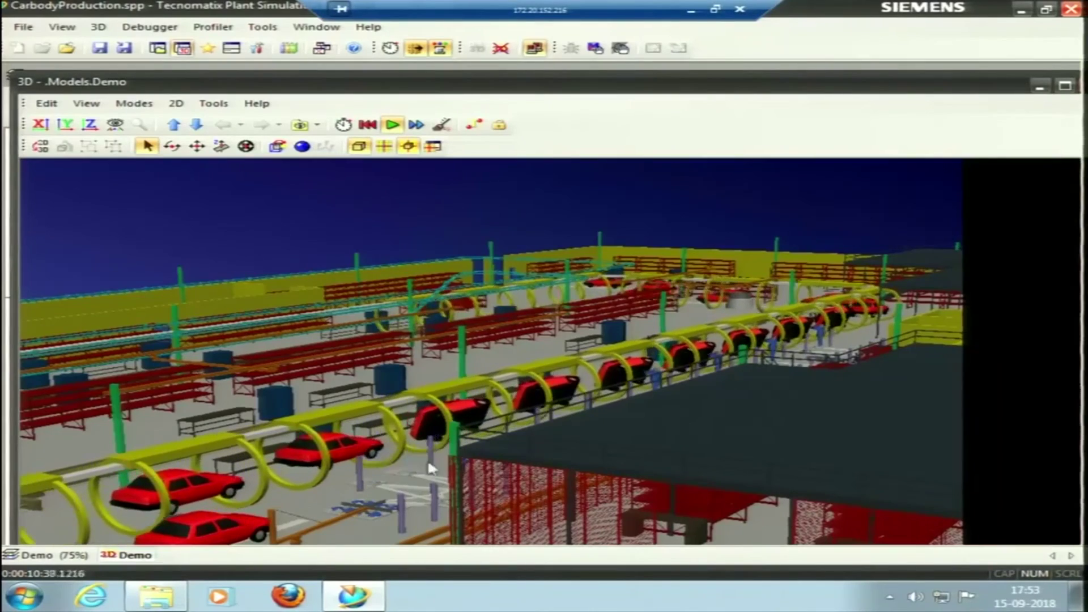
click(373, 479)
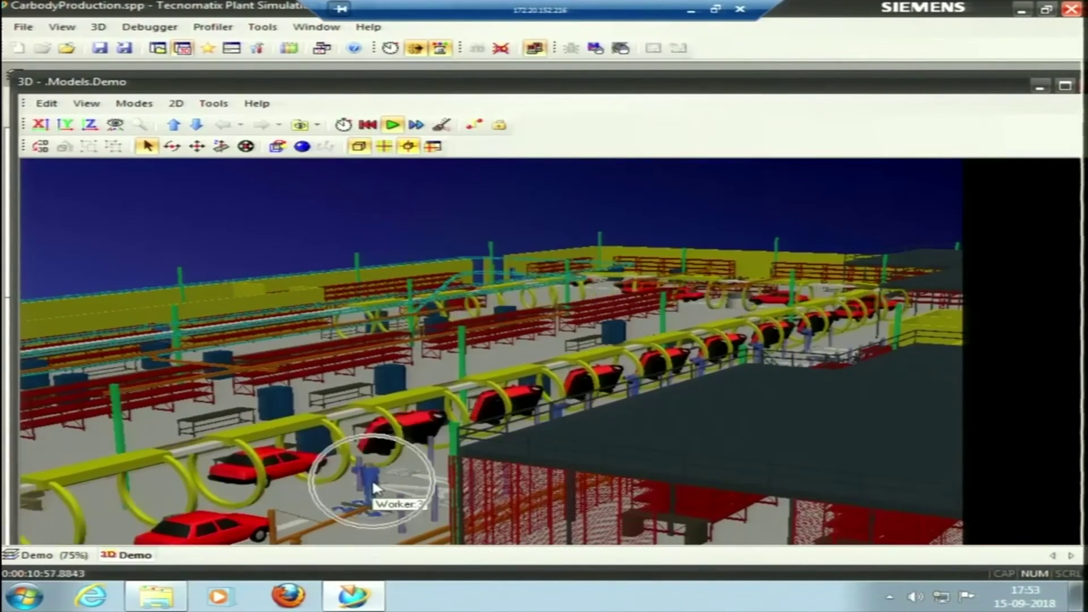
click(408, 471)
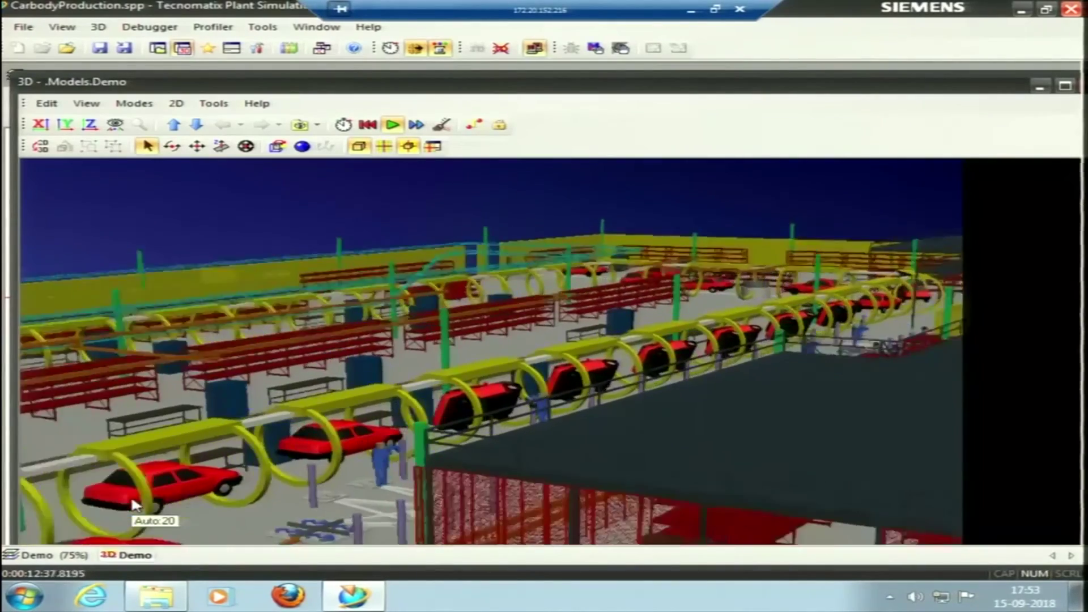
scroll(135, 505, down, 10)
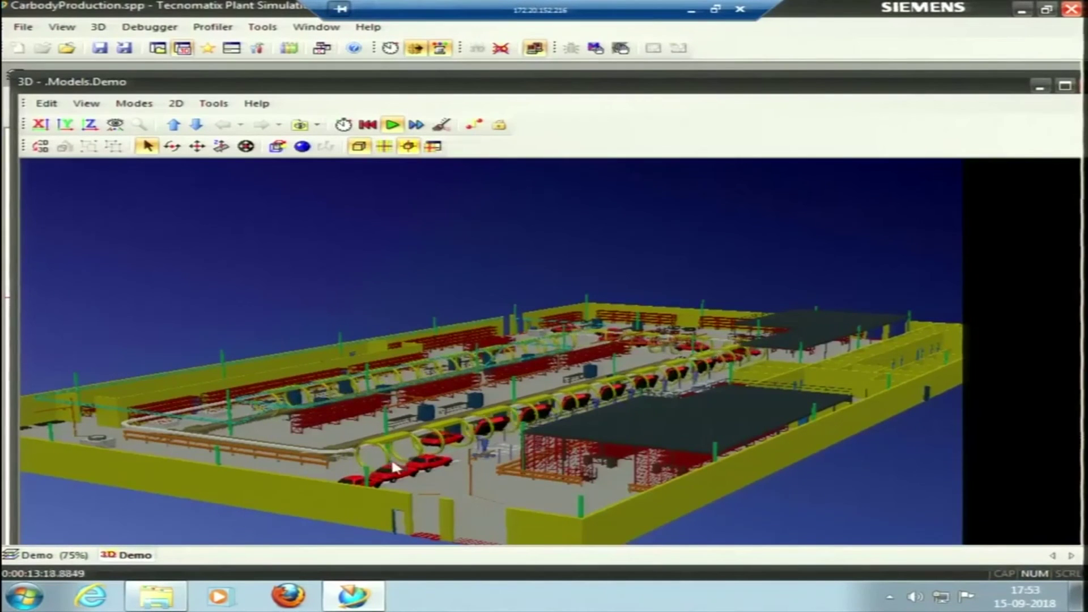
click(365, 447)
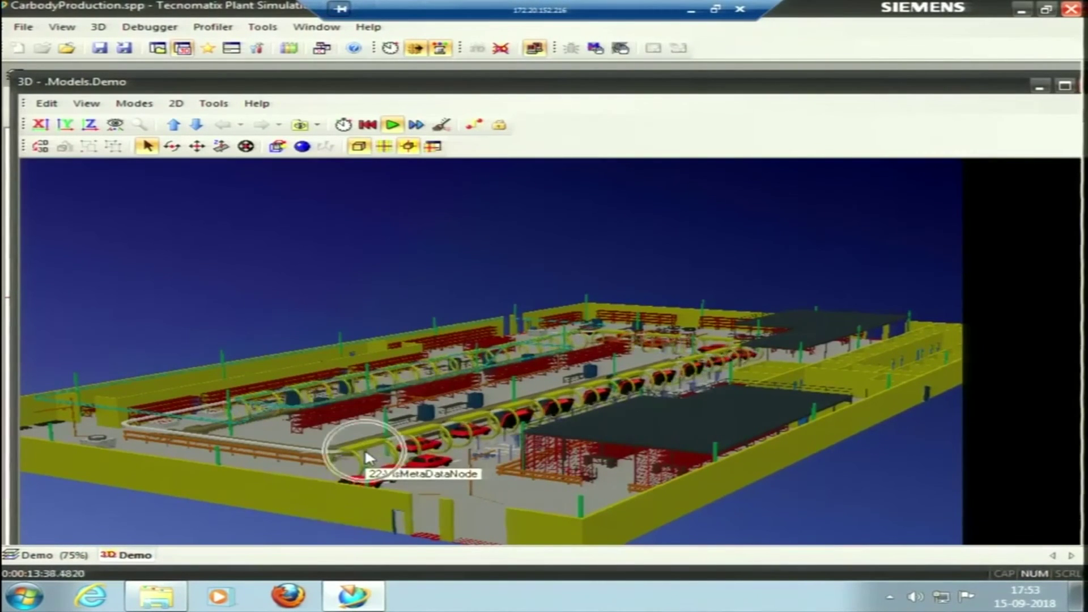
click(742, 347)
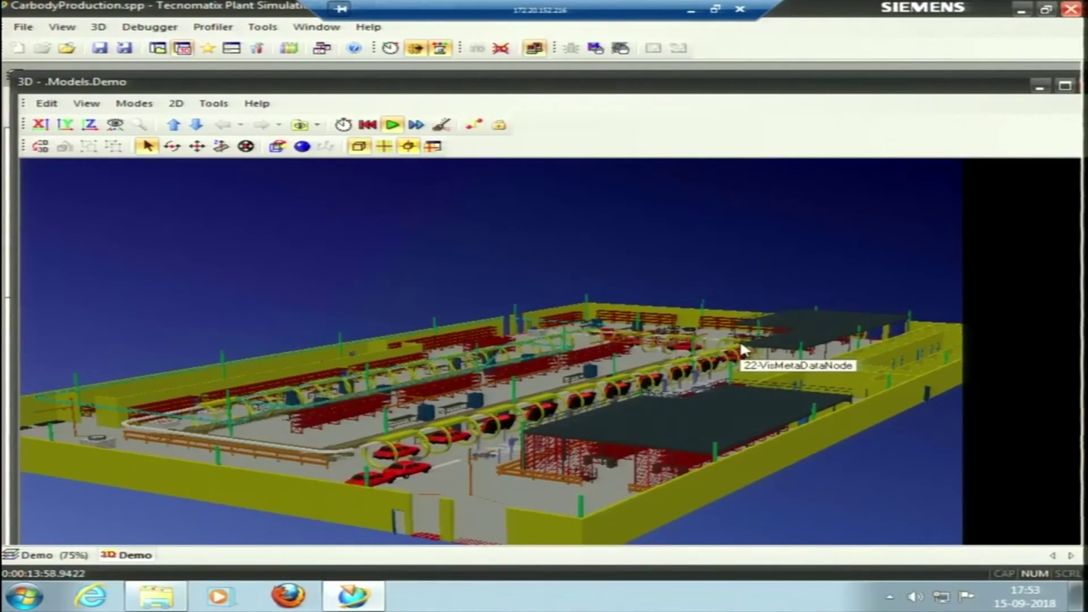
click(543, 329)
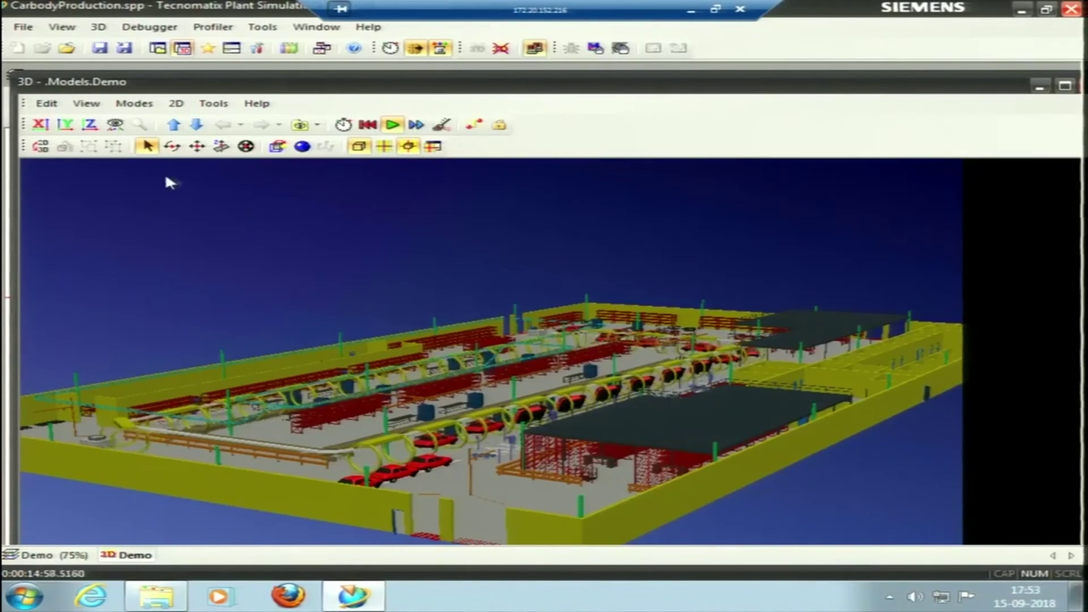
Close the Demo model's 3D window and show its 2D frame at 50% zoom
drag(795, 87, 573, 117)
click(861, 112)
scroll(719, 215, down, 1)
click(718, 214)
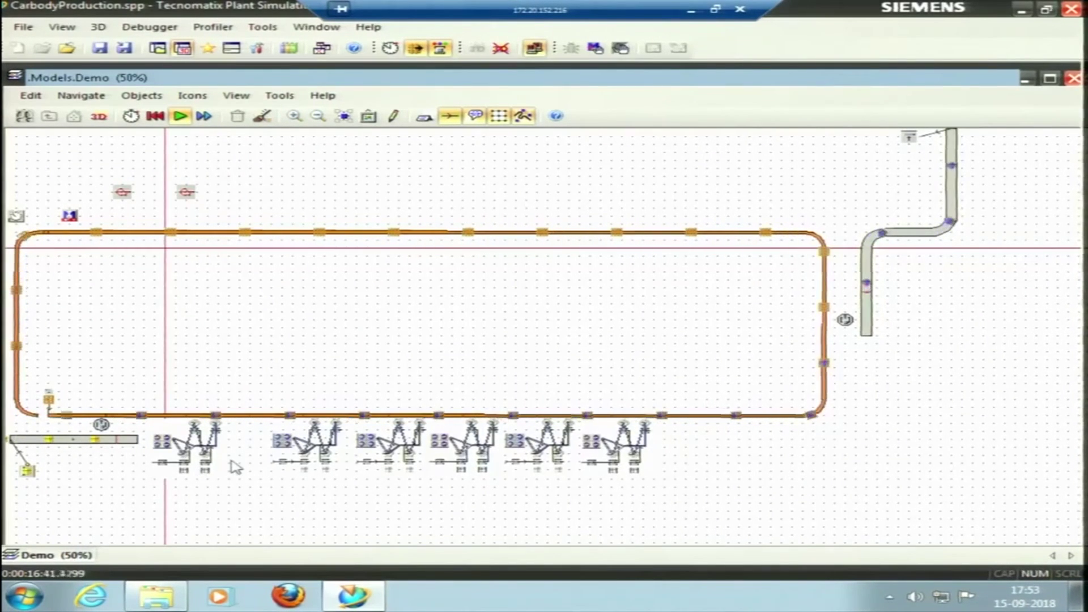
Examine the conveyor loop and worker cells in the 2D Demo frame and close the frame window
scroll(237, 468, up, 1)
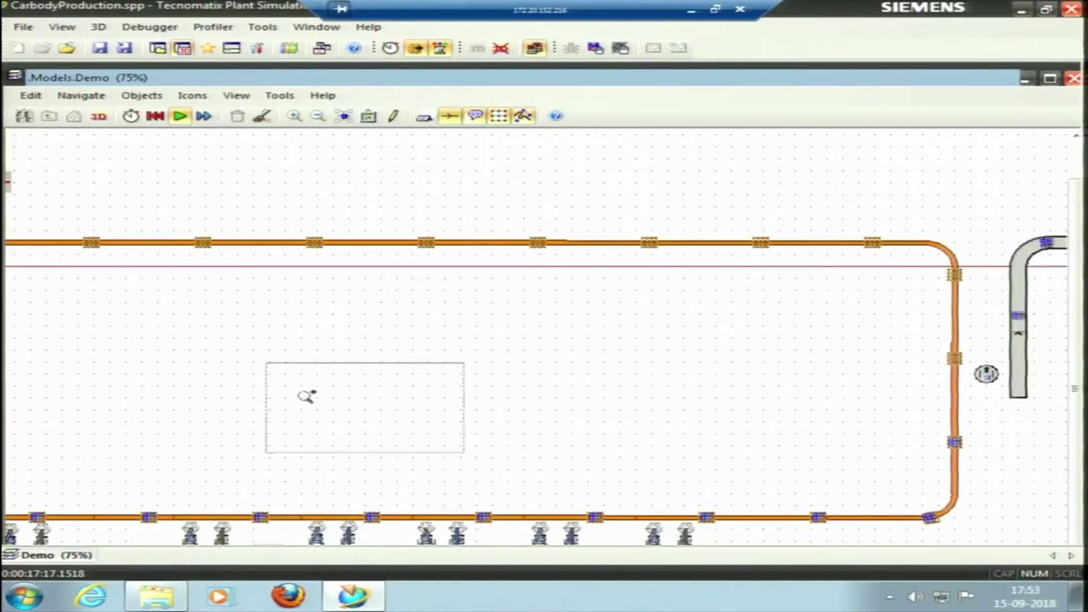
click(306, 396)
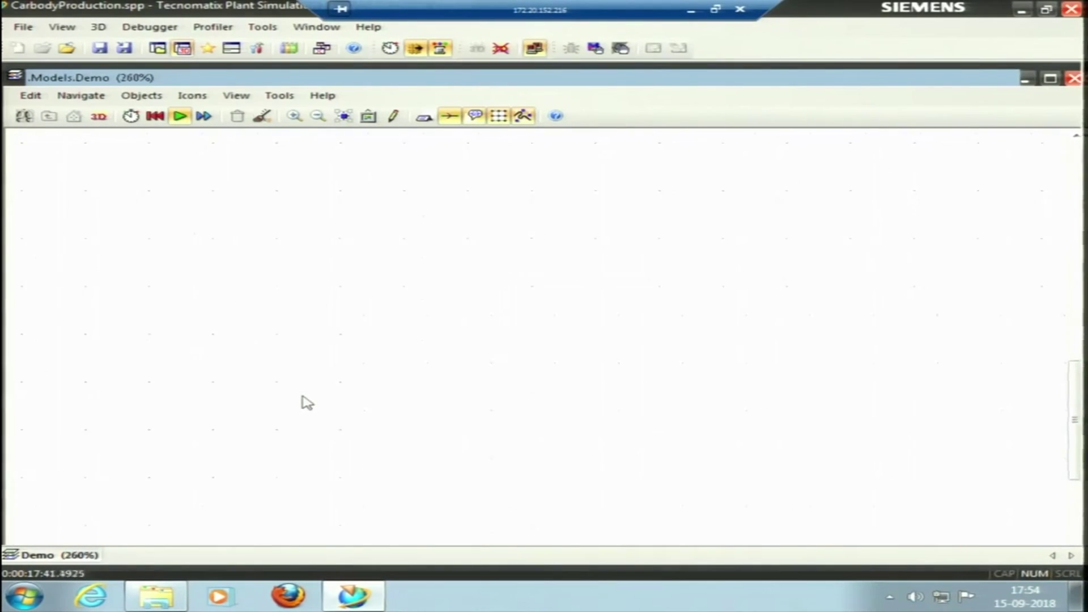
scroll(307, 403, down, 2)
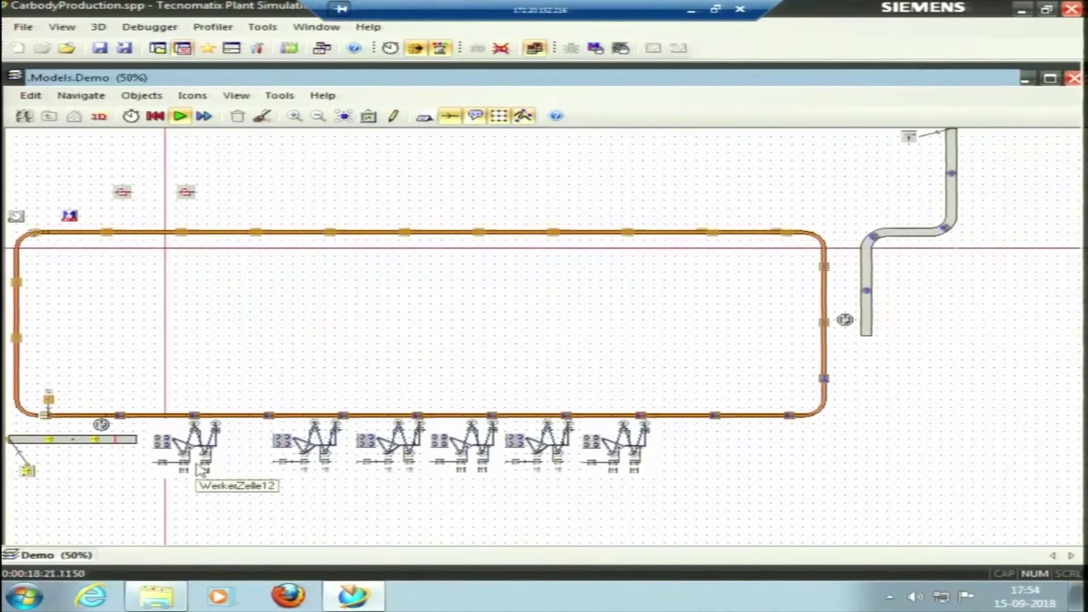
scroll(207, 491, up, 2)
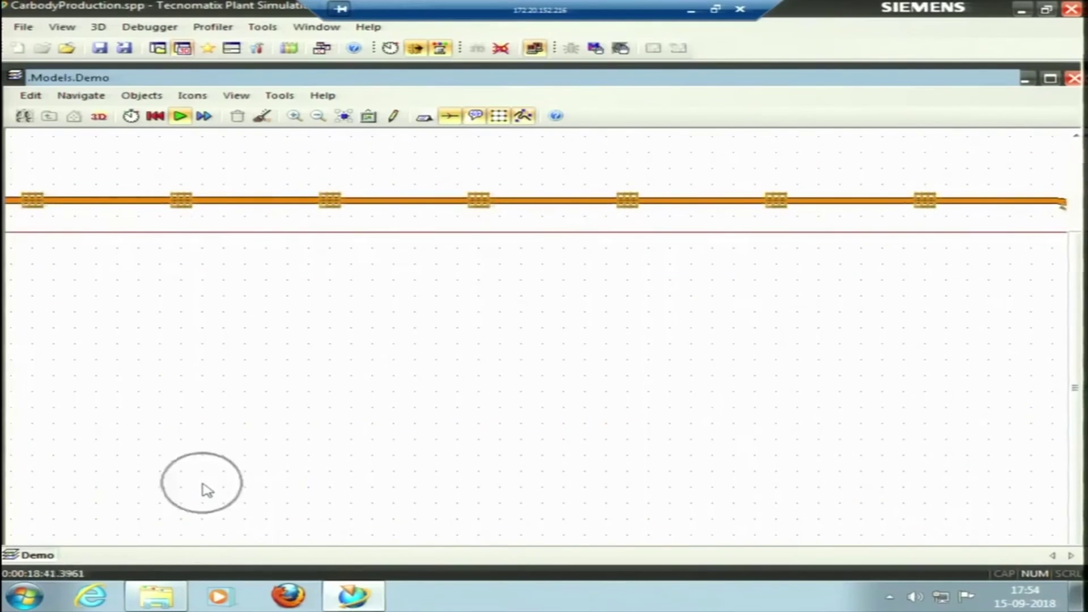
scroll(208, 491, down, 2)
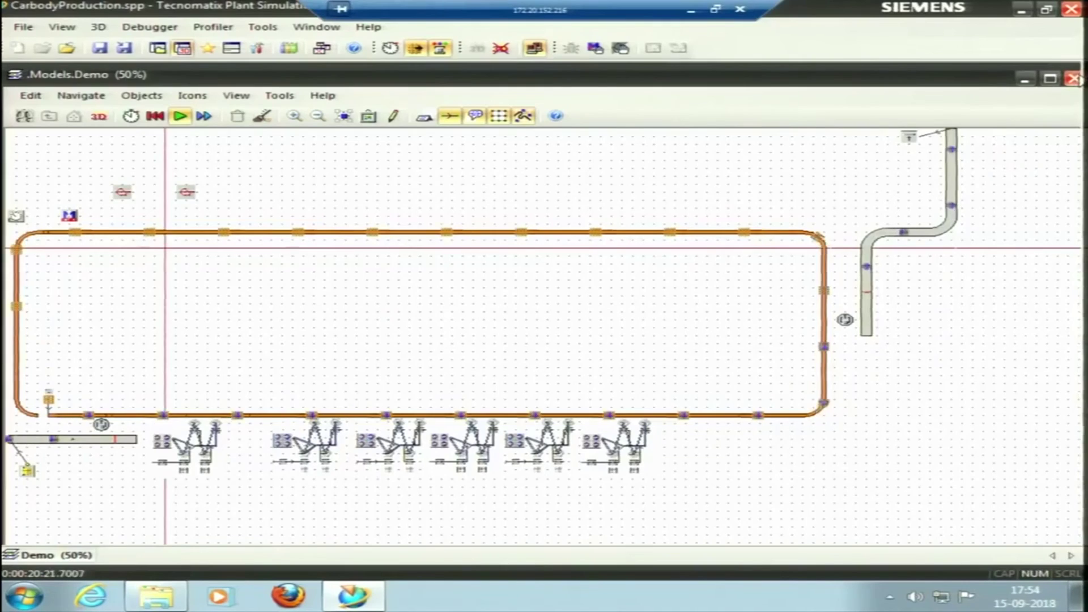
click(1073, 79)
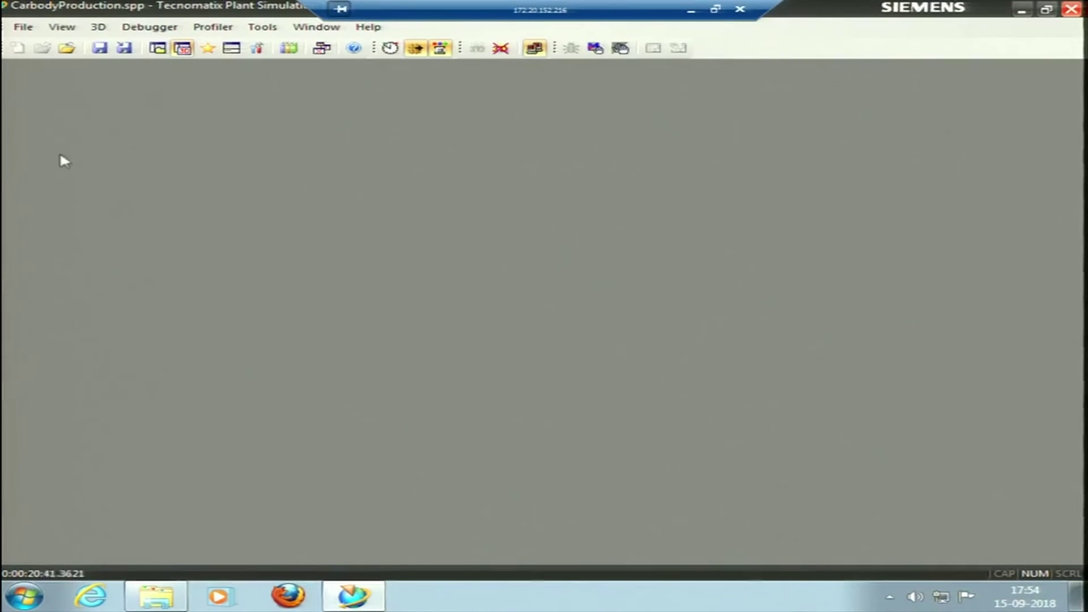
Open the recent model Small Parts Production.spp without saving the current one, and view its PDF description before closing the document
click(62, 27)
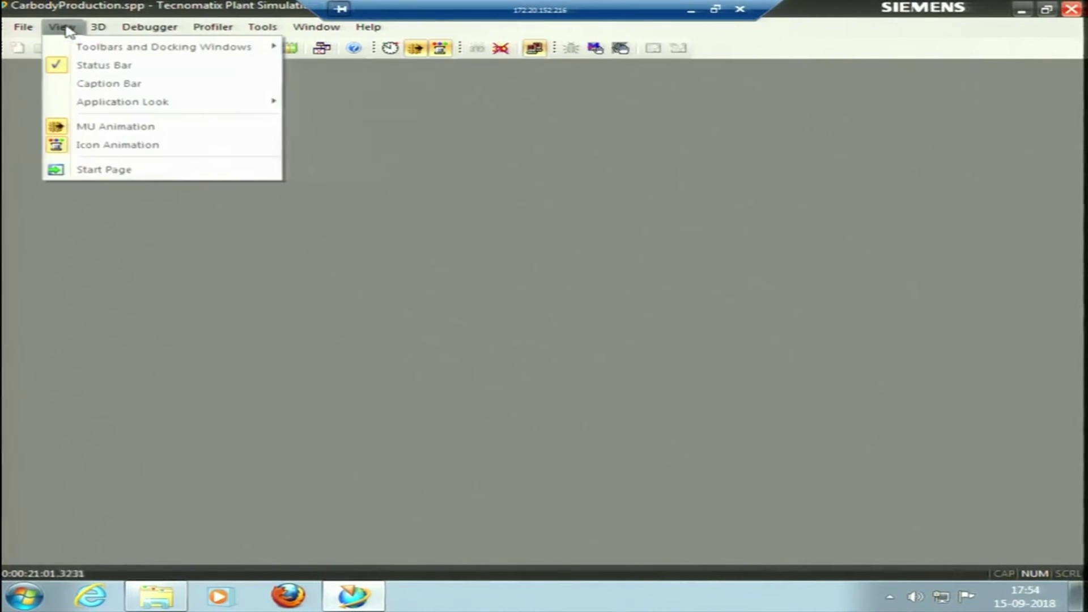
click(110, 170)
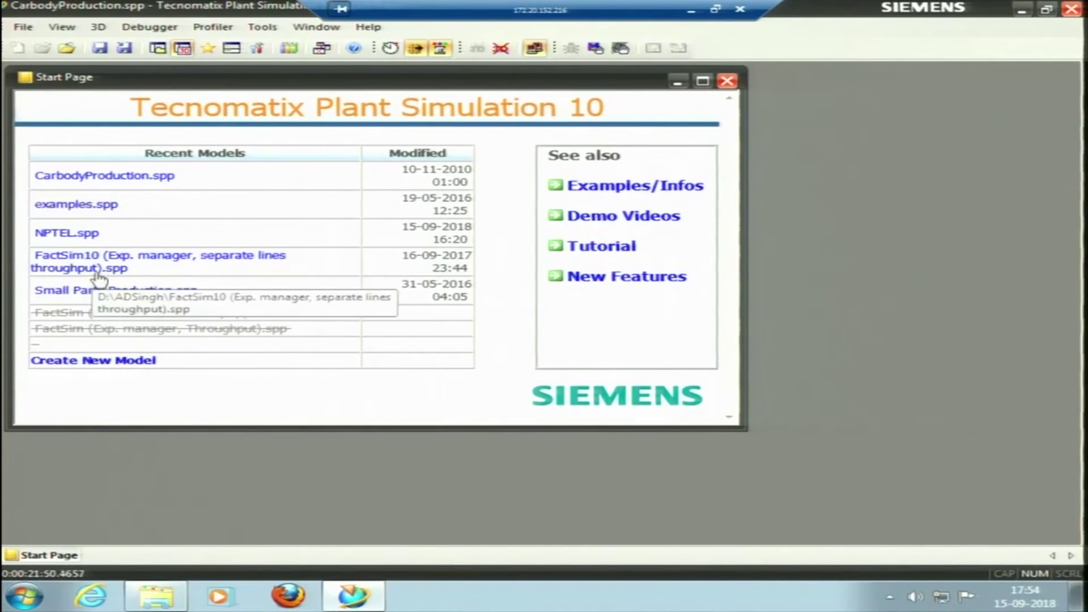
click(92, 293)
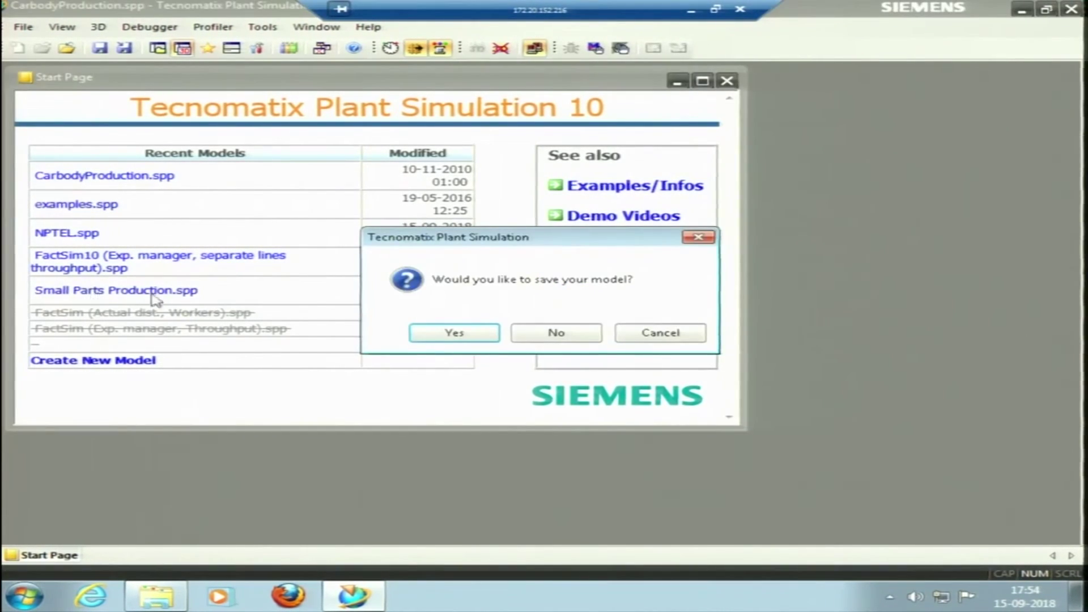
click(556, 333)
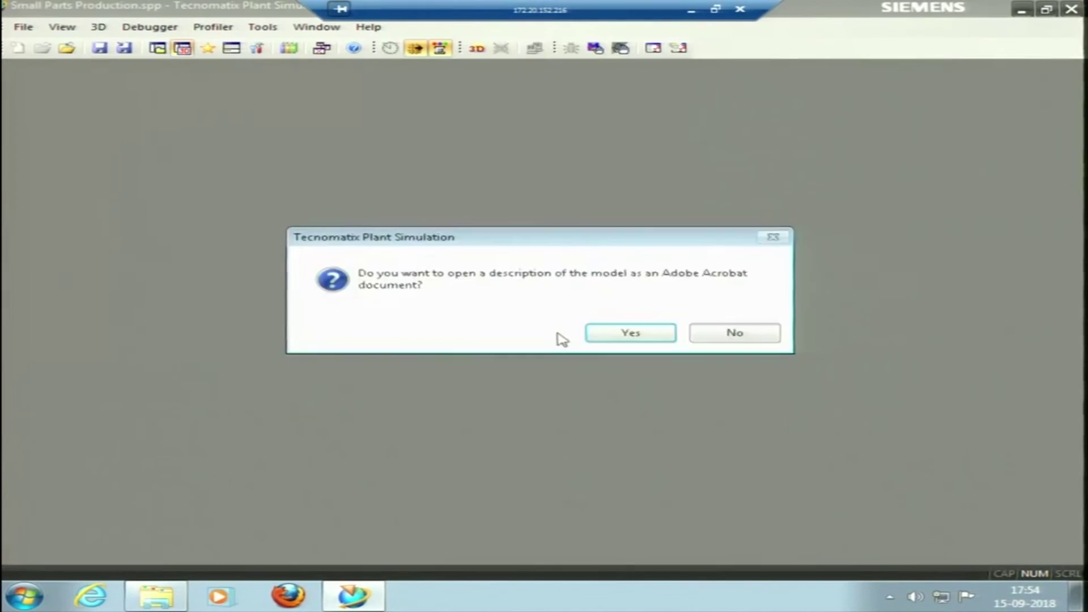
click(637, 335)
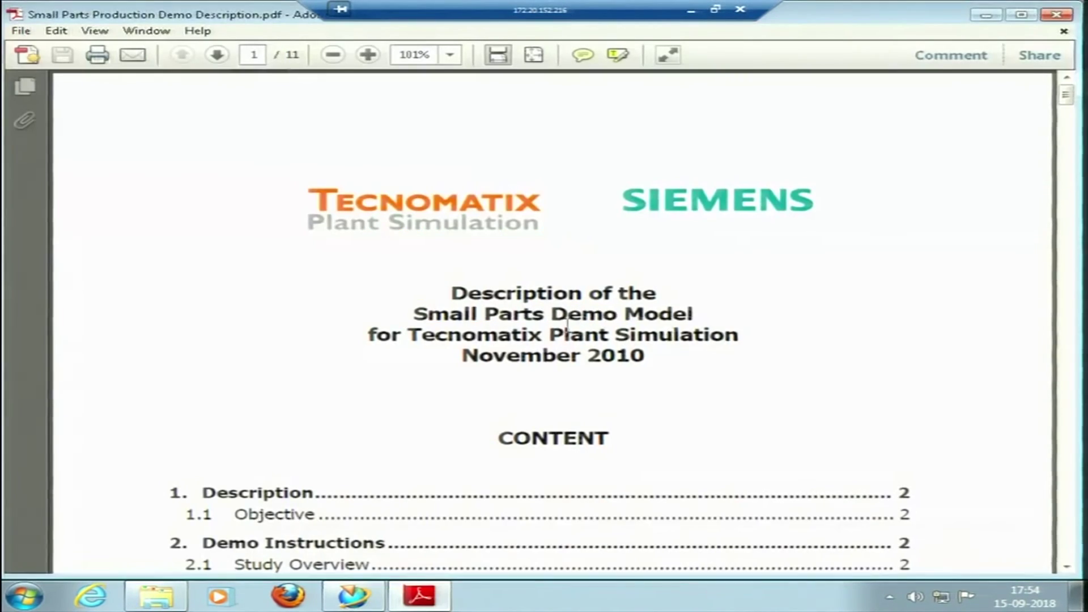
click(1064, 15)
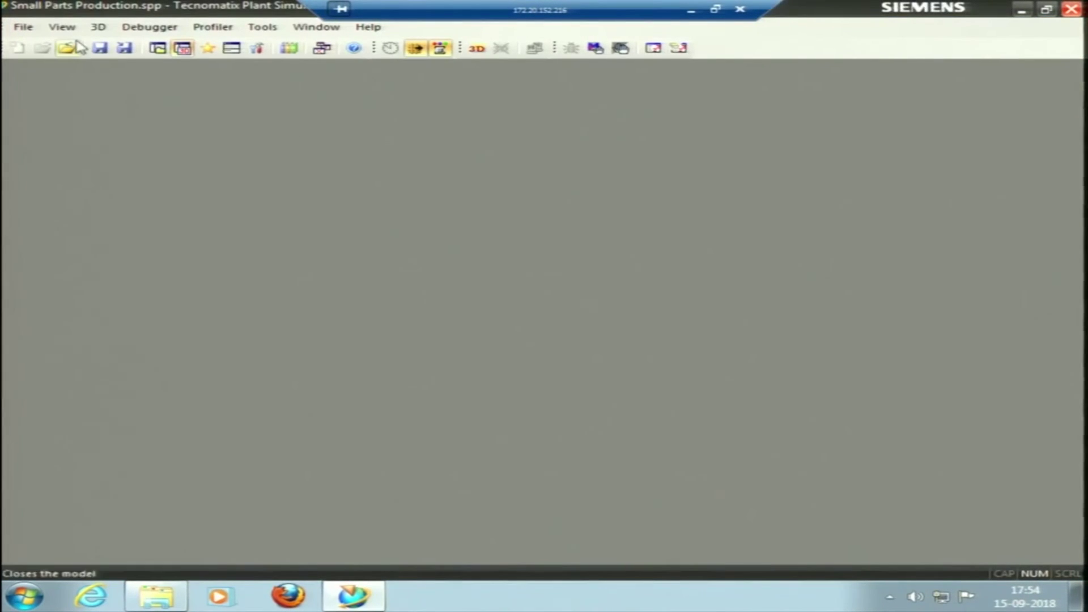
Reopen Small Parts Production.spp from the Start Page without saving and decline its PDF description
click(64, 30)
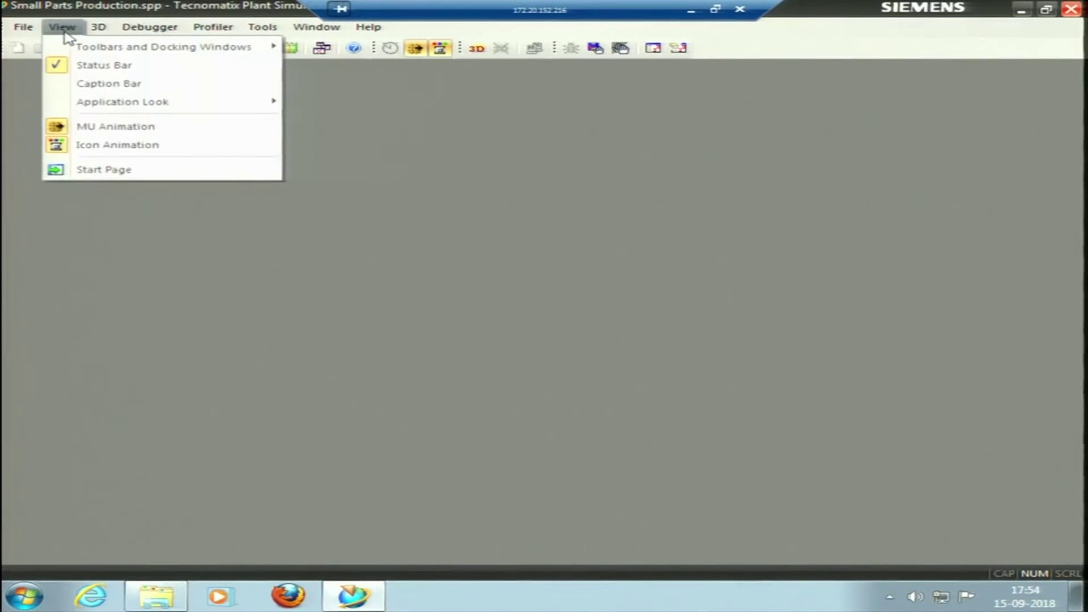
click(108, 170)
click(96, 180)
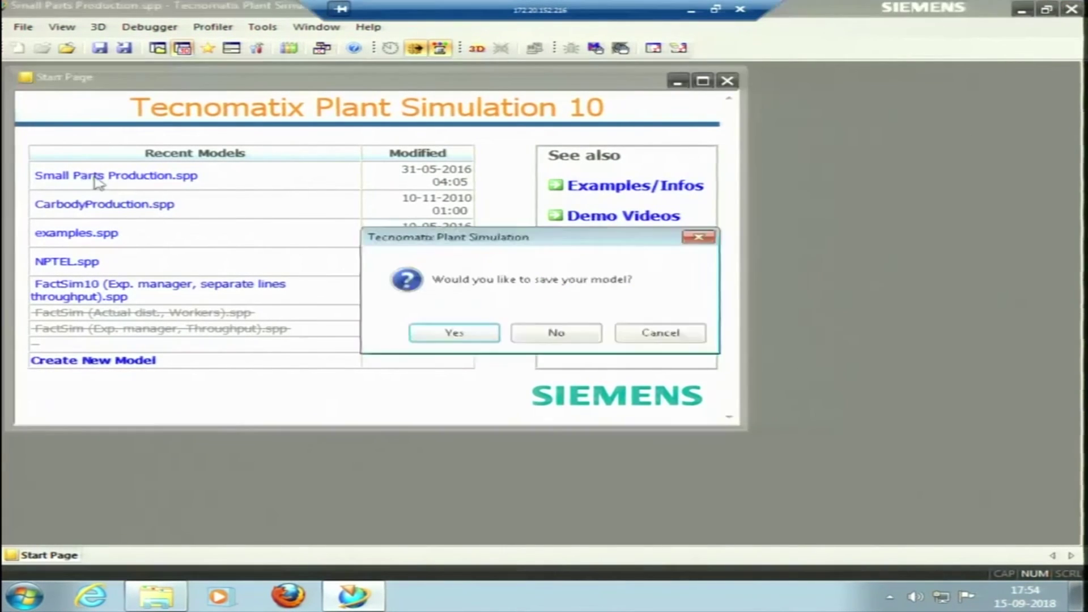
click(536, 336)
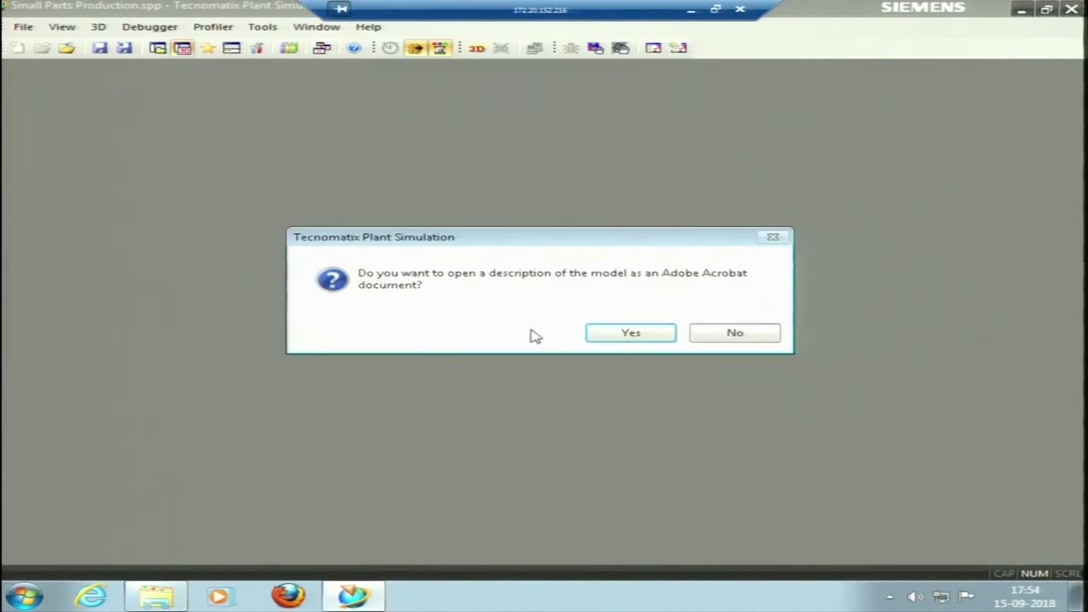
click(735, 334)
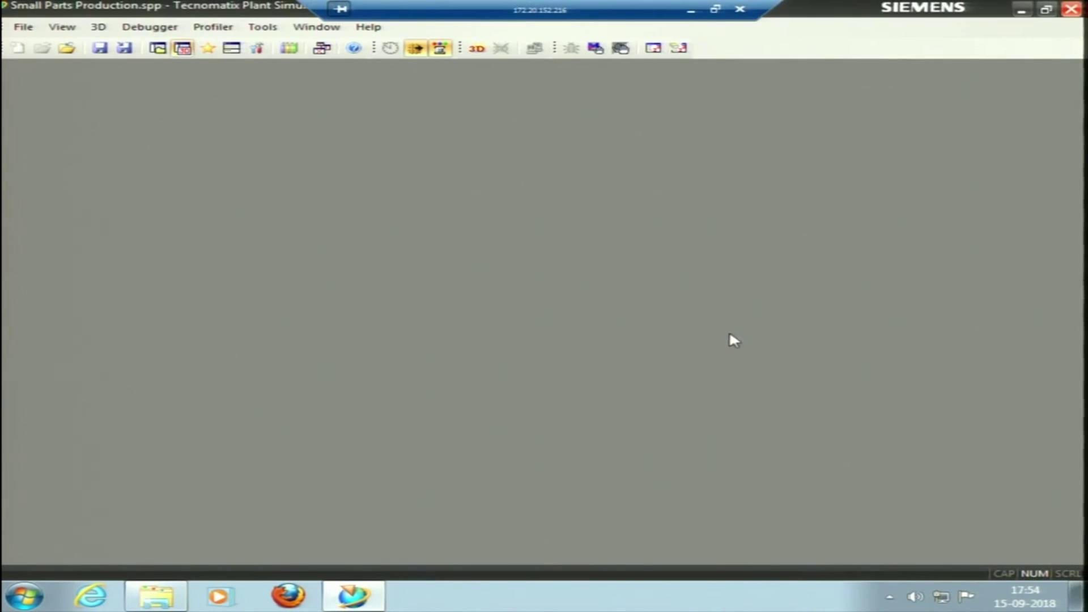
click(593, 315)
click(593, 315)
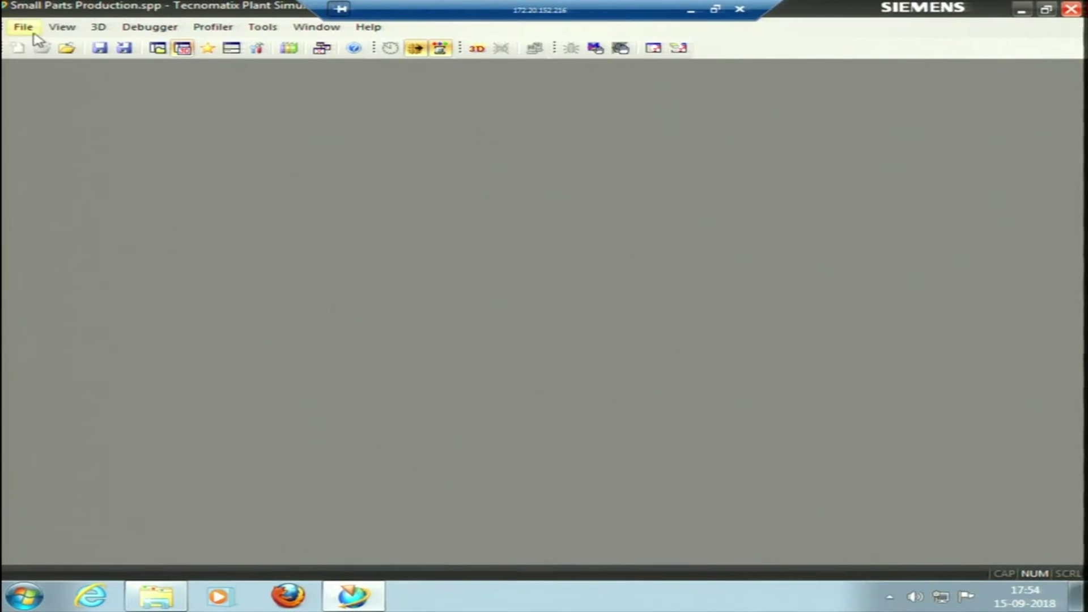
Open the recent model FactSim10 (Exp. manager, separate lines throughput).spp from the Start Page without saving the current model
click(62, 28)
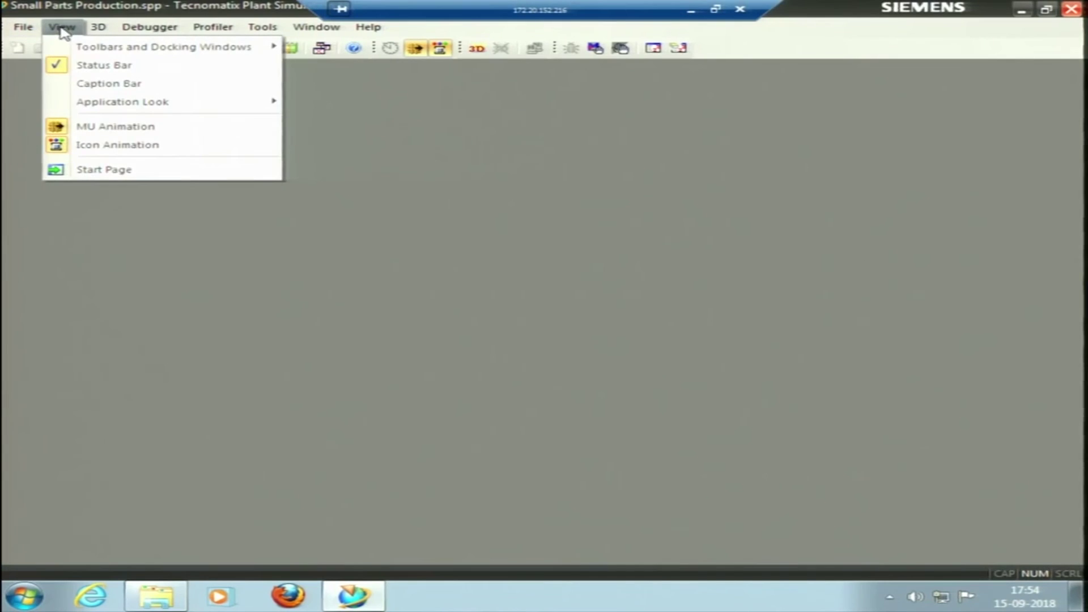
click(97, 169)
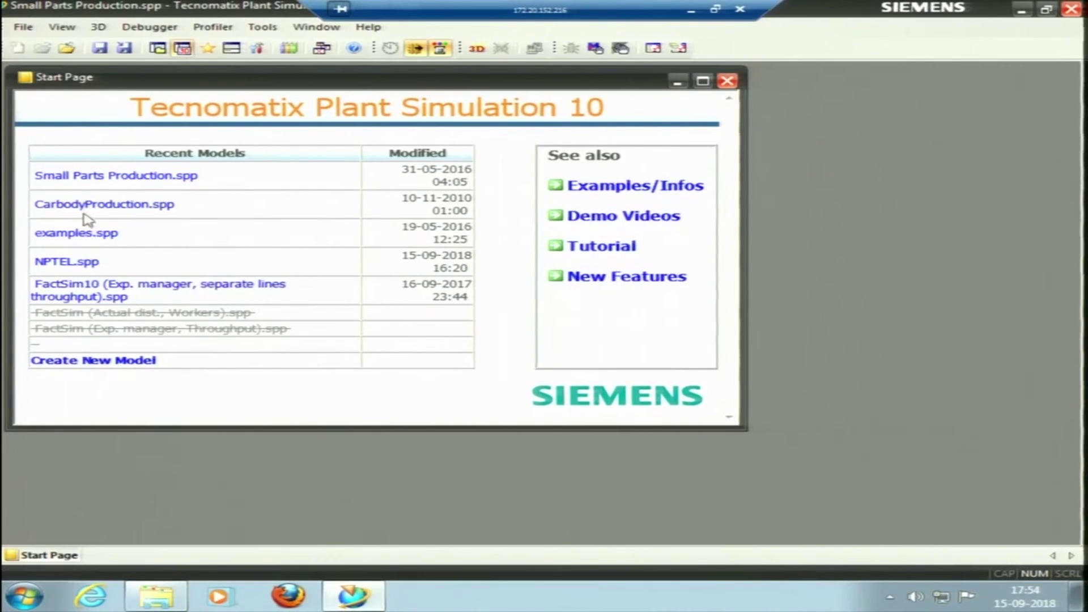
click(146, 295)
click(553, 336)
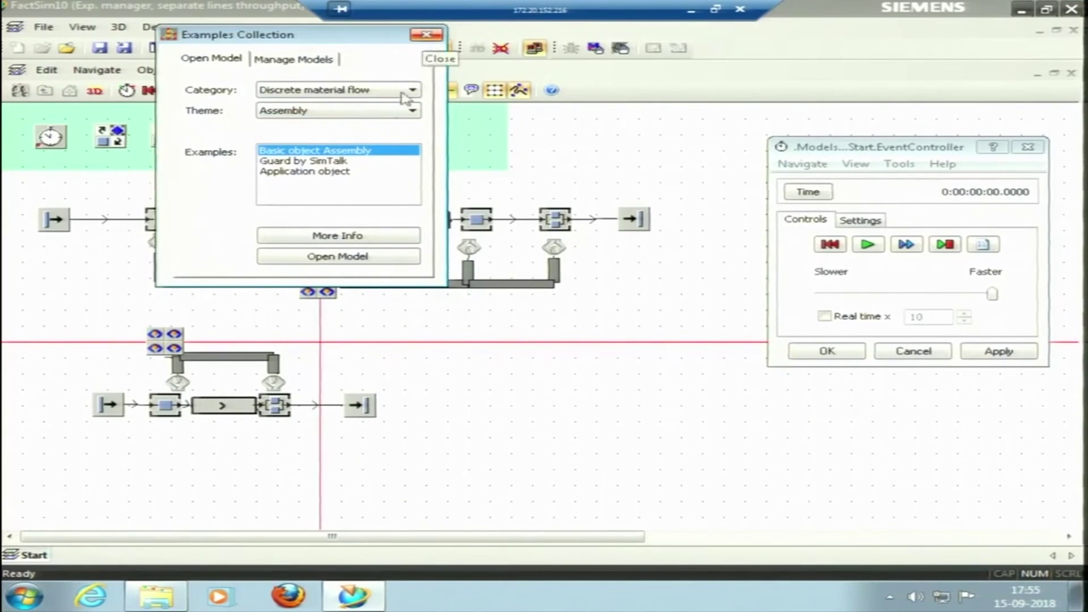
Move the Examples Collection window clear of the production lines, run the simulation, and check the end time in the EventController settings
drag(287, 36, 604, 349)
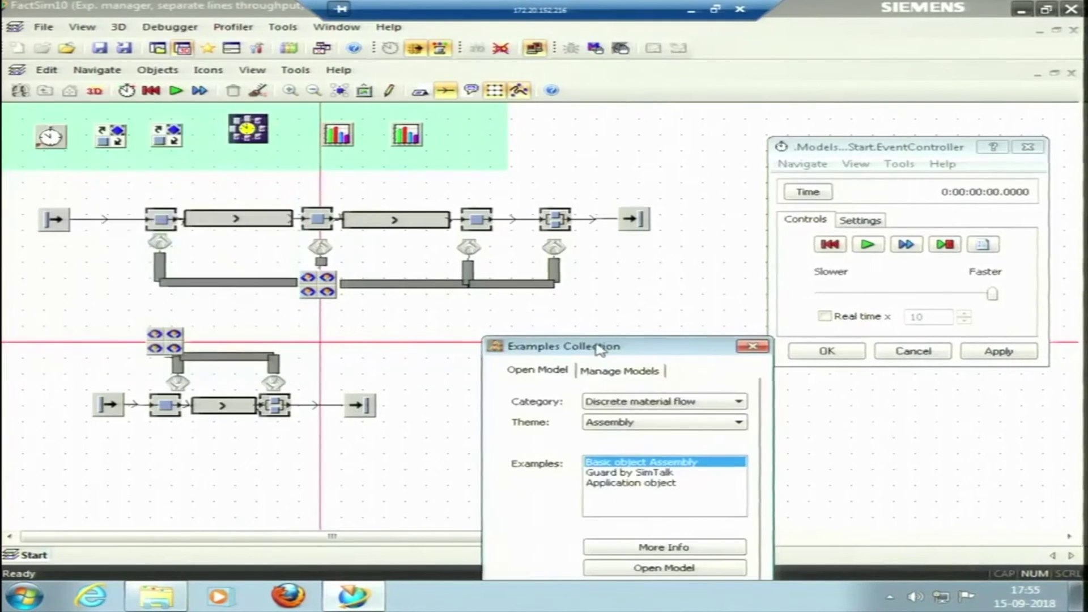
click(862, 247)
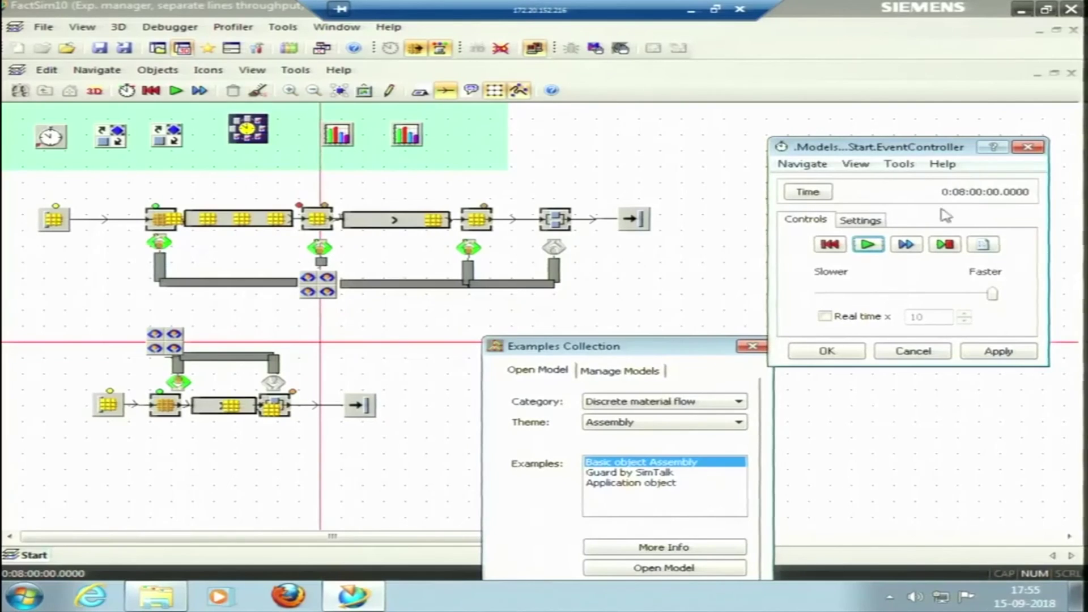
click(855, 223)
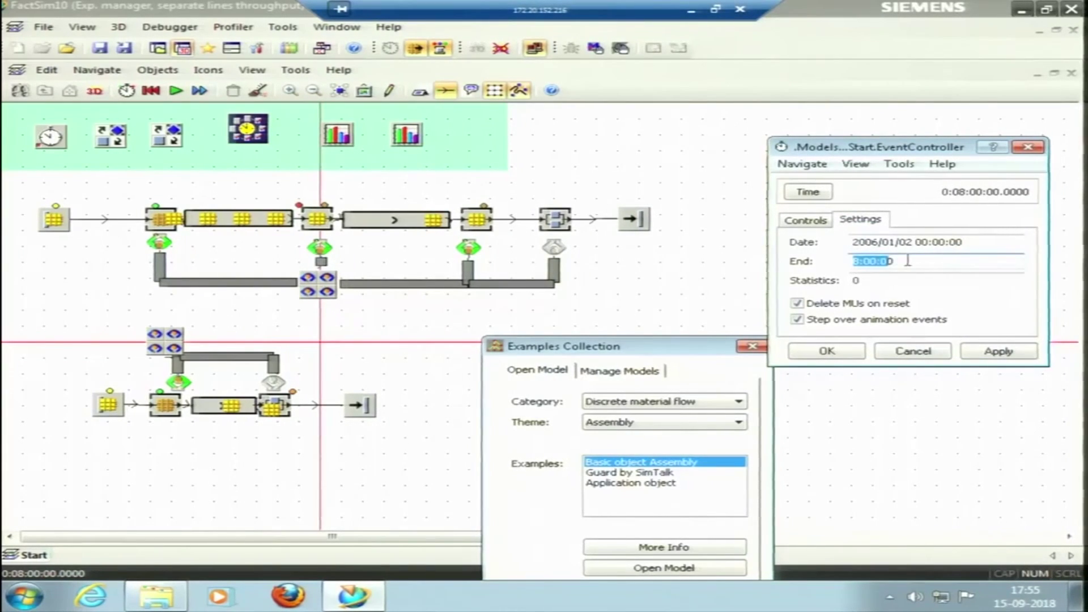
click(702, 305)
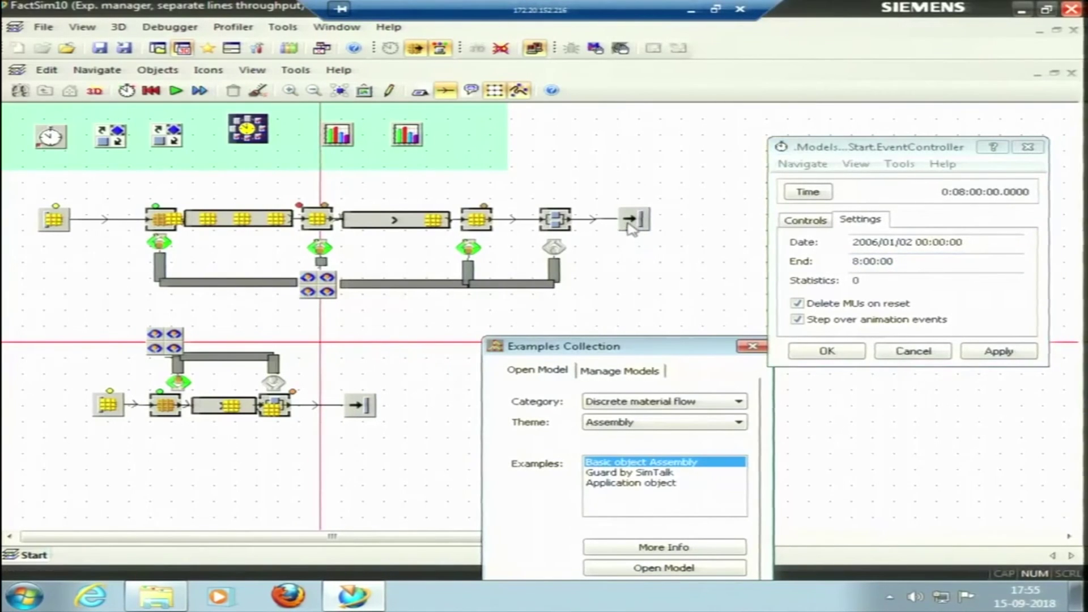
Open the Drain1 object at the end of the upper line, examine its type statistics, and close its dialog
right_click(631, 229)
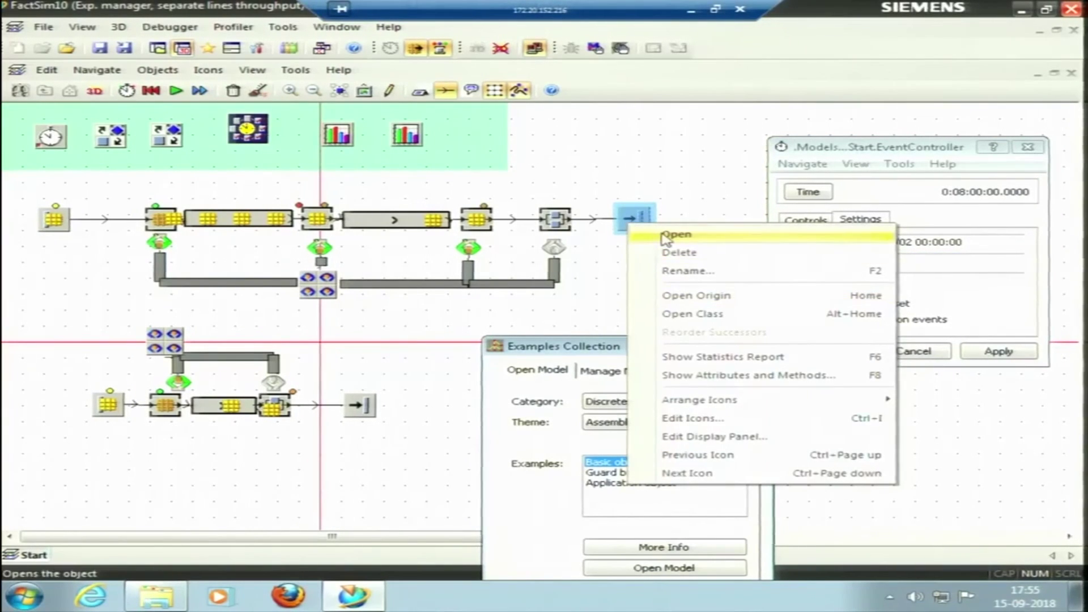
click(676, 234)
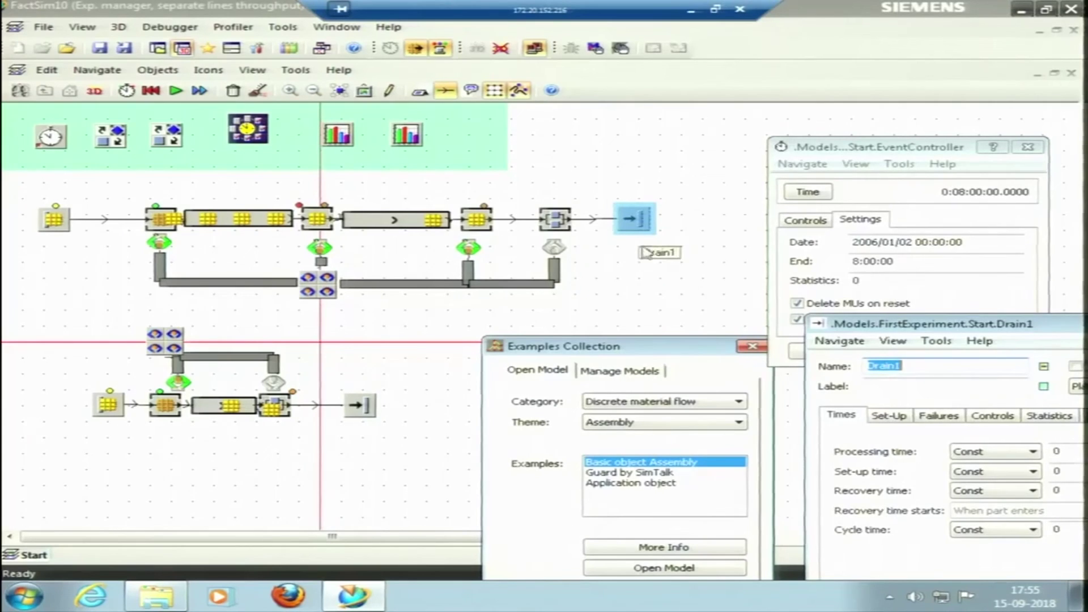
drag(862, 332, 607, 309)
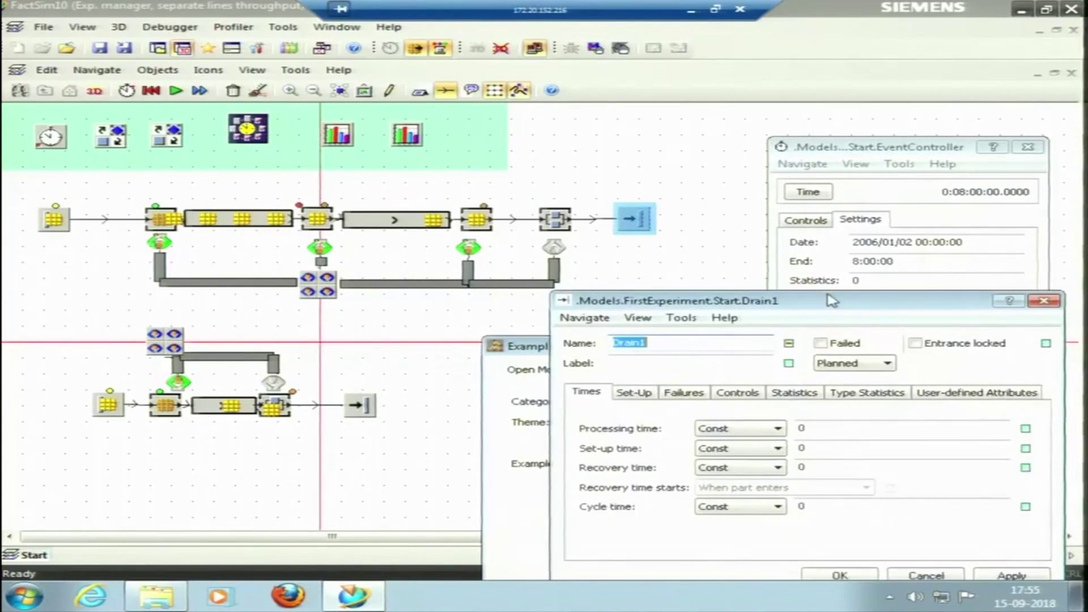
click(901, 396)
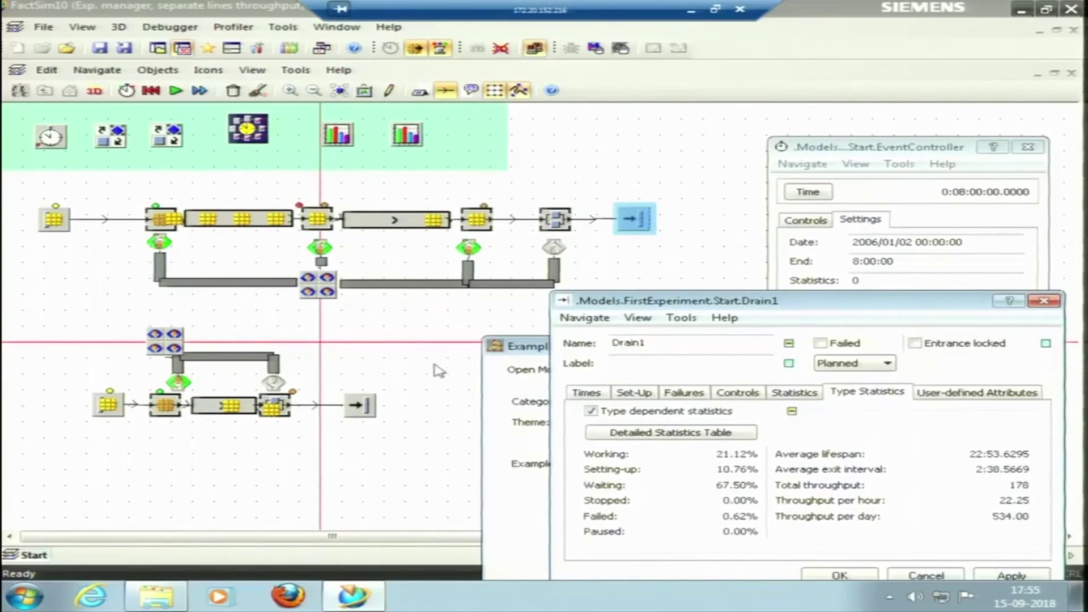
click(1046, 299)
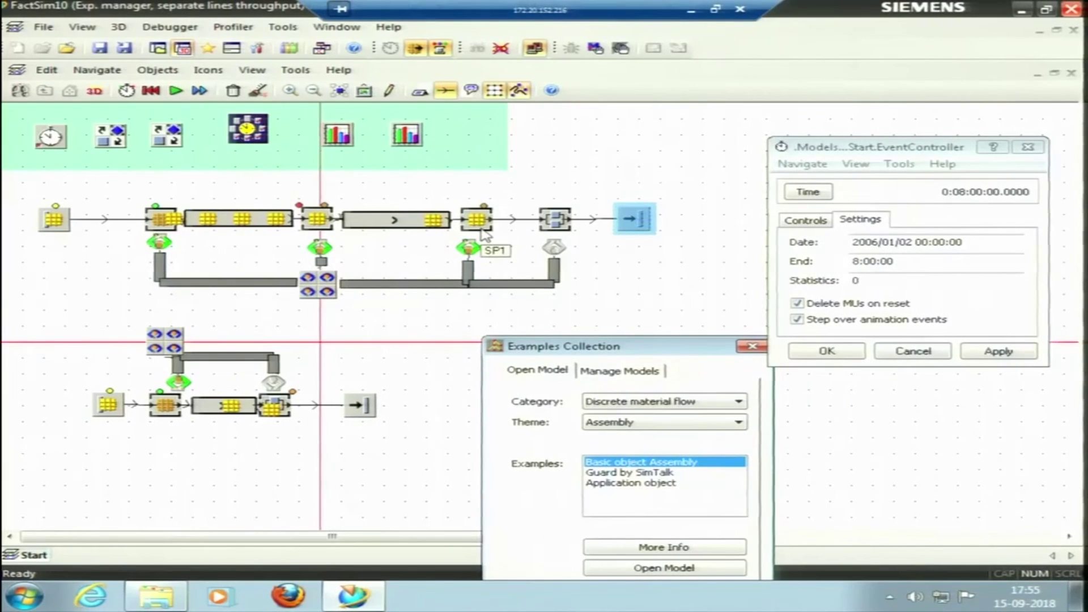